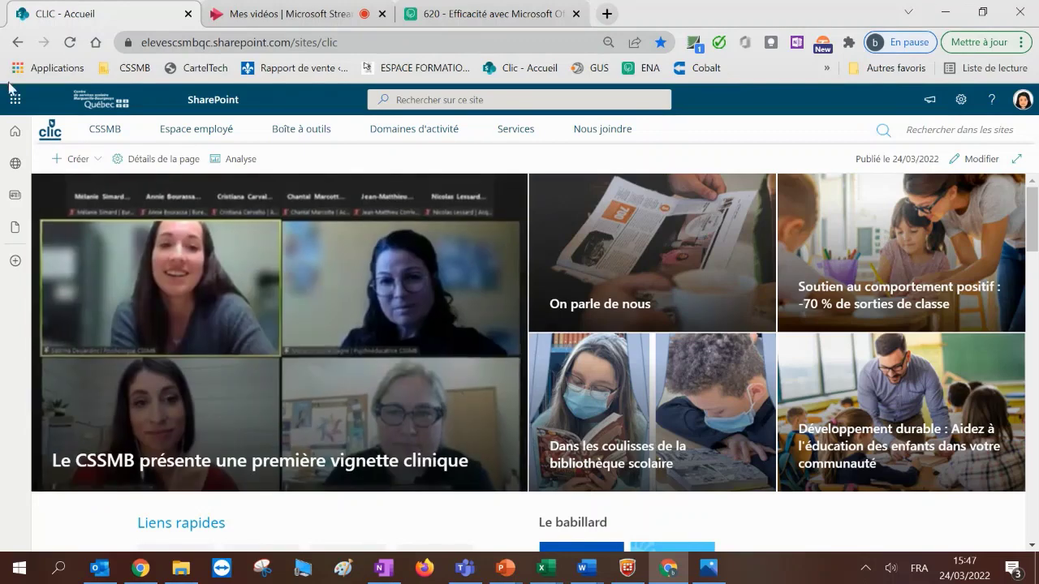
Switch from the SharePoint site to Sway and start creating a new Sway from an existing document.
left_click(15, 100)
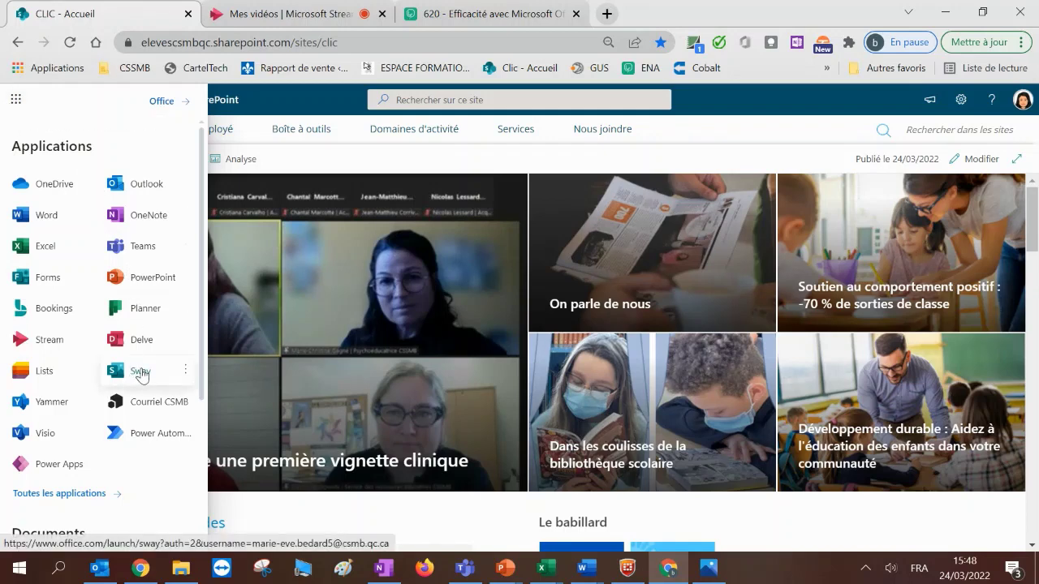
left_click(142, 374)
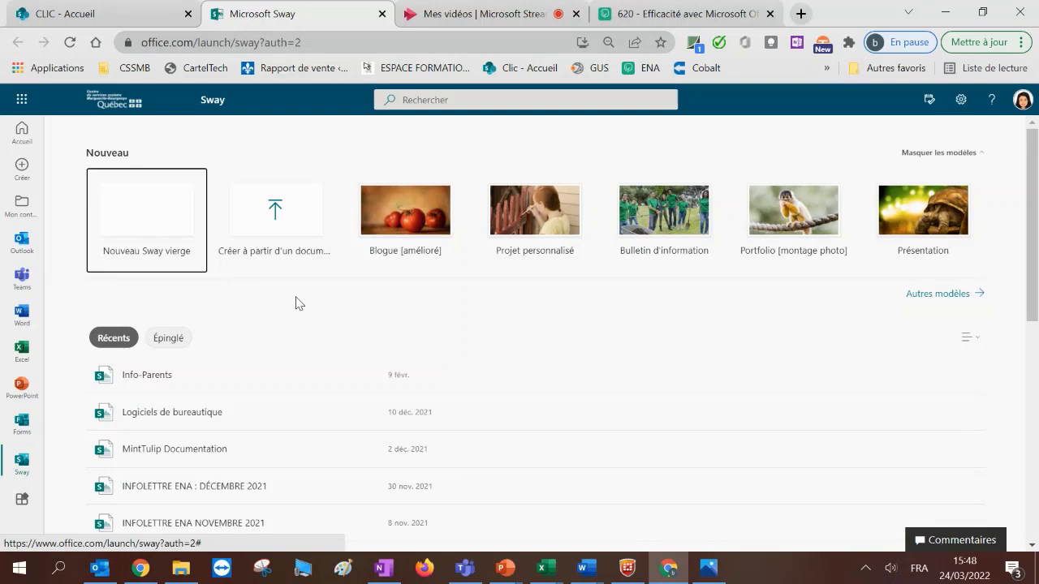
left_click(280, 210)
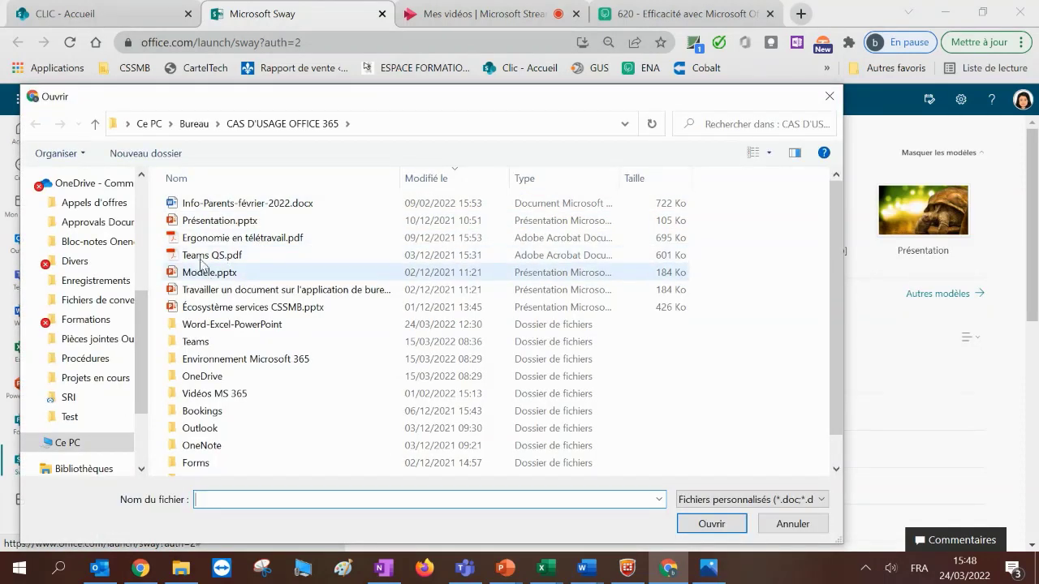
Choose Info-Parents-février-2022.docx in the Téléchargements folder as the source document.
scroll(81, 309, "up", 5)
left_click(96, 228)
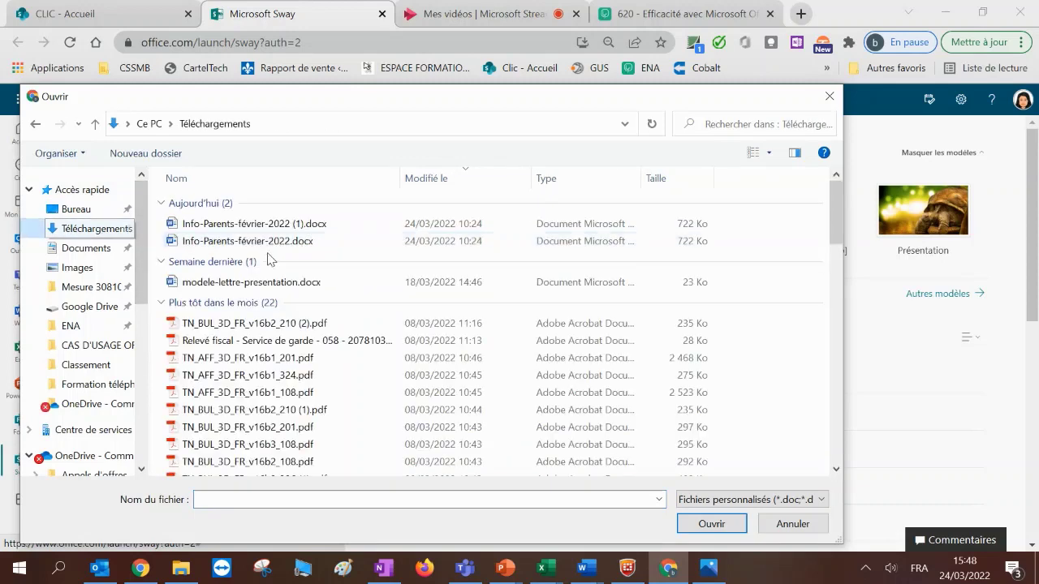
left_click(286, 241)
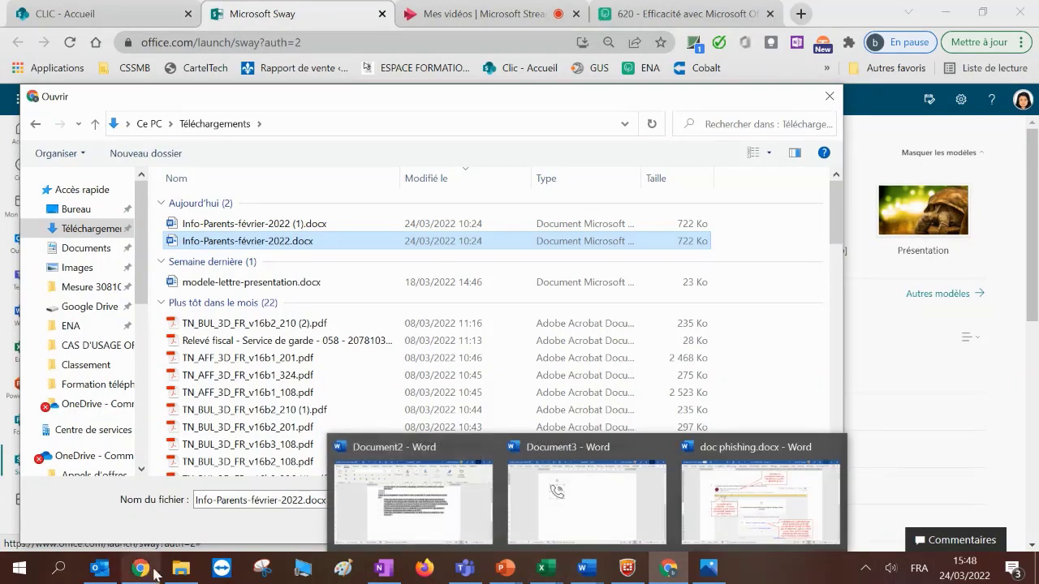
Open Info-Parents-février-2022.docx in Word from File Explorer and review its headings, text, links and pictures.
left_click(181, 568)
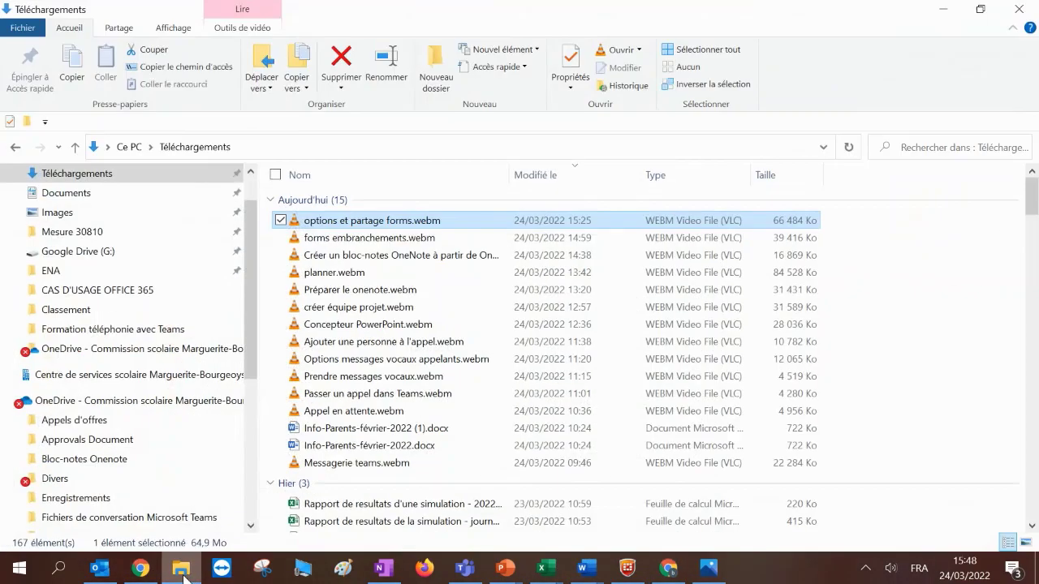
double_click(376, 445)
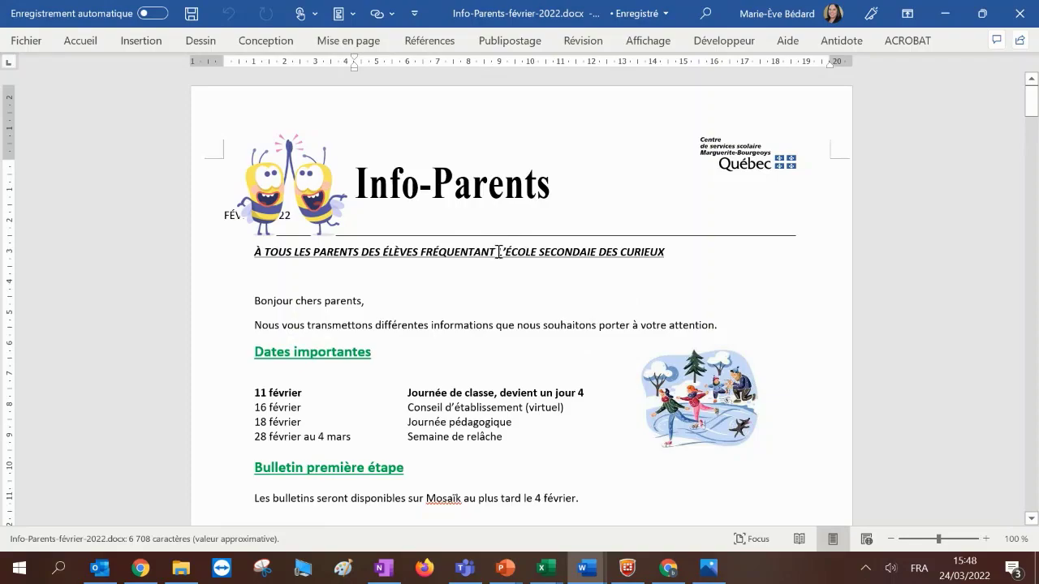
scroll(498, 252, "down", 15)
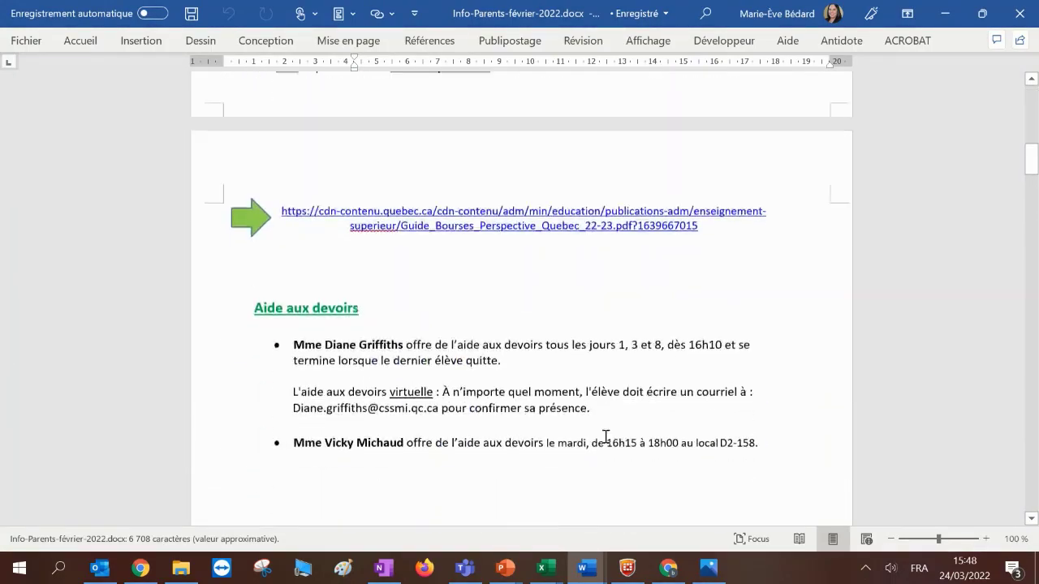
scroll(606, 437, "down", 6)
scroll(601, 418, "up", 9)
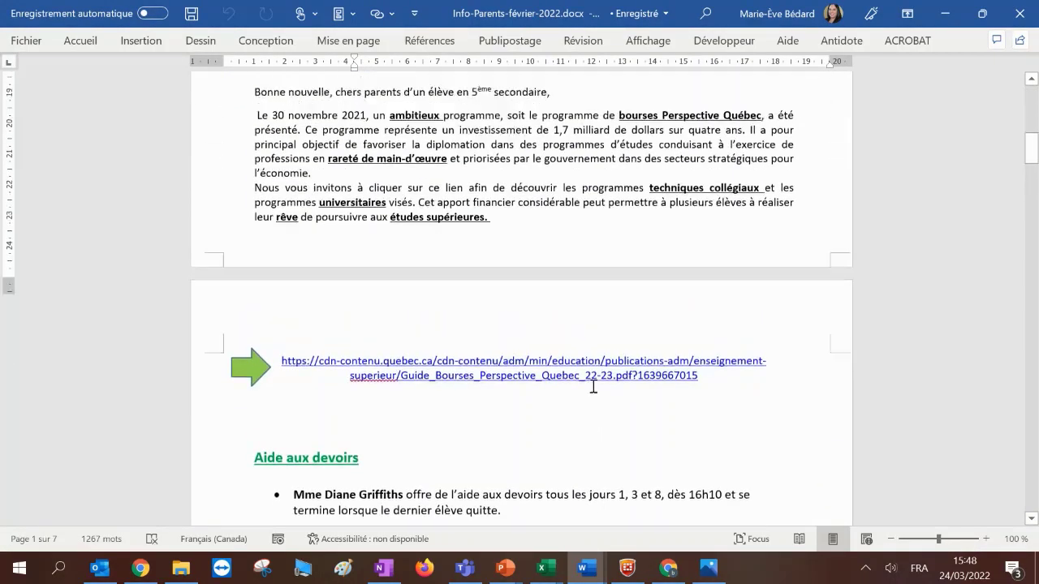
scroll(594, 387, "up", 12)
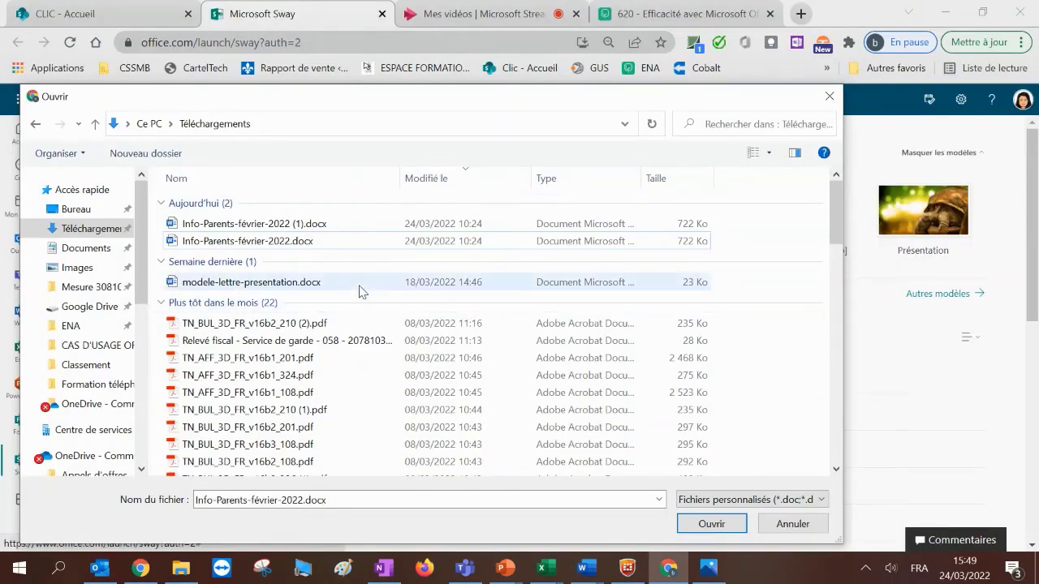
Return to the browser and generate the Sway from Info-Parents-février-2022.docx.
left_click(335, 247)
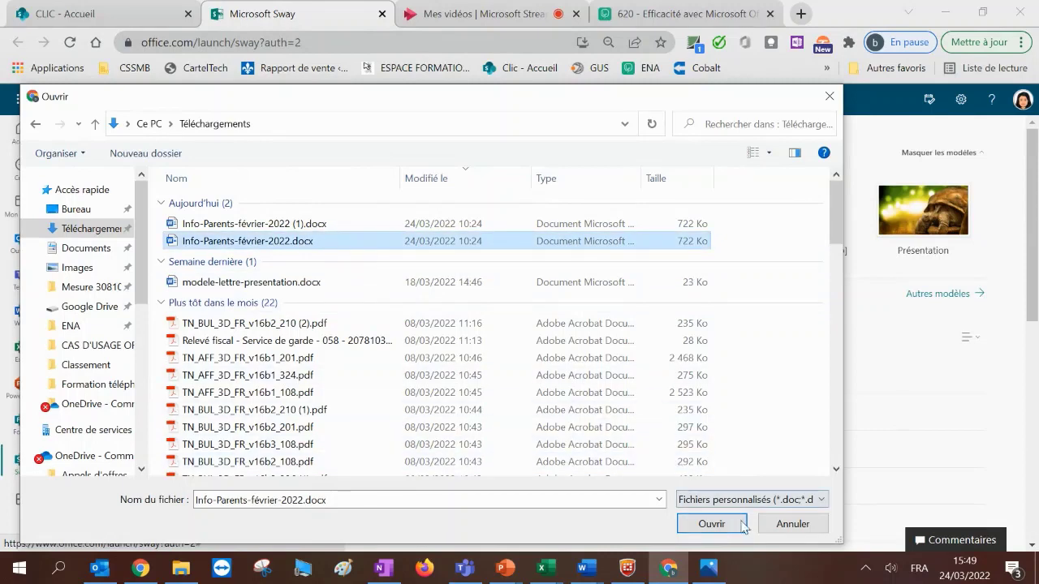
left_click(710, 524)
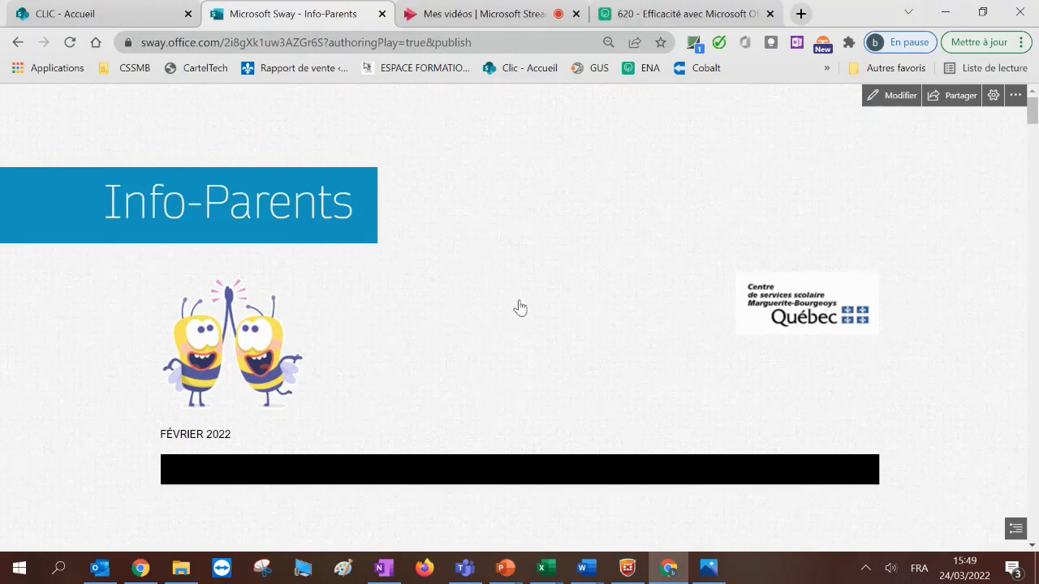
Examine the opening sections of the generated Sway down to Dates importantes, enlarging and closing the skating picture.
scroll(527, 325, "down", 4)
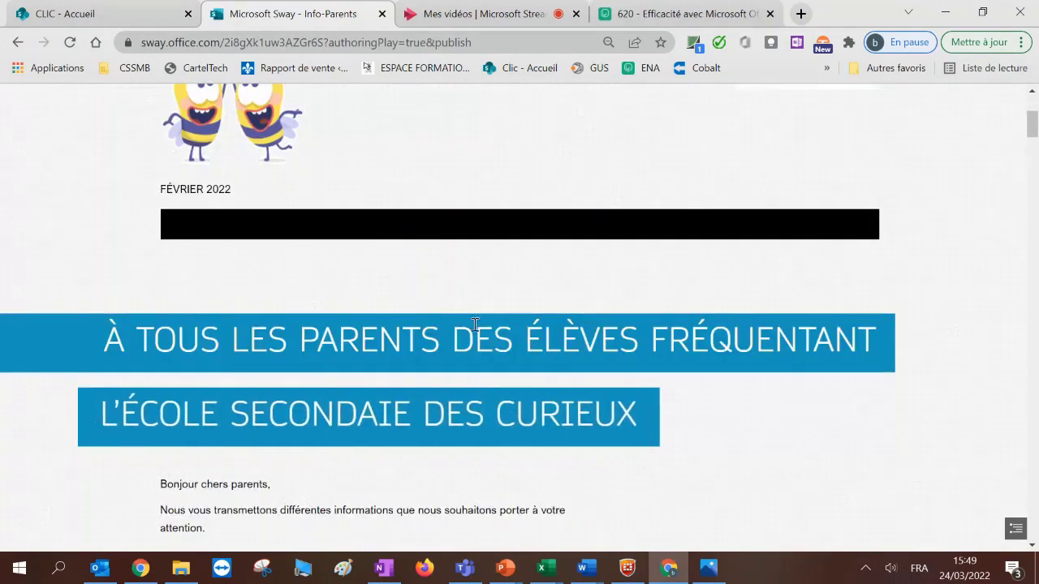
scroll(512, 336, "down", 2)
scroll(519, 325, "down", 1)
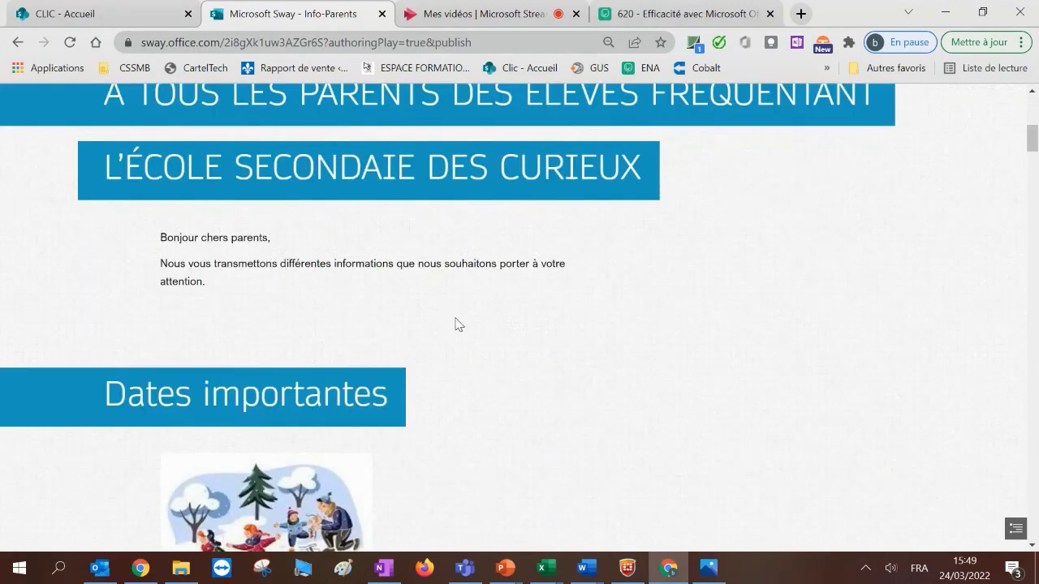
scroll(451, 317, "down", 2)
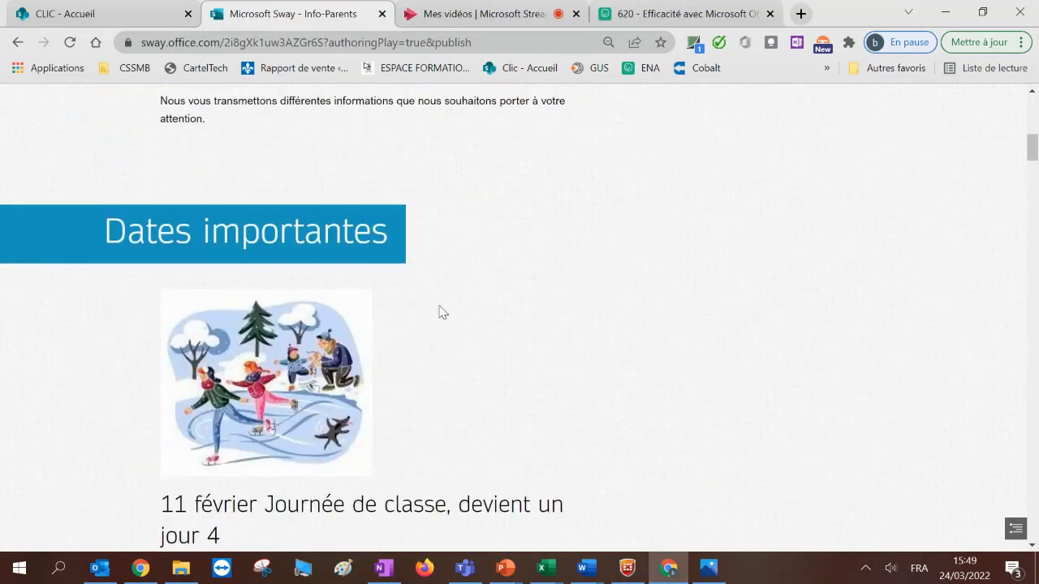
left_click(319, 361)
left_click(1026, 97)
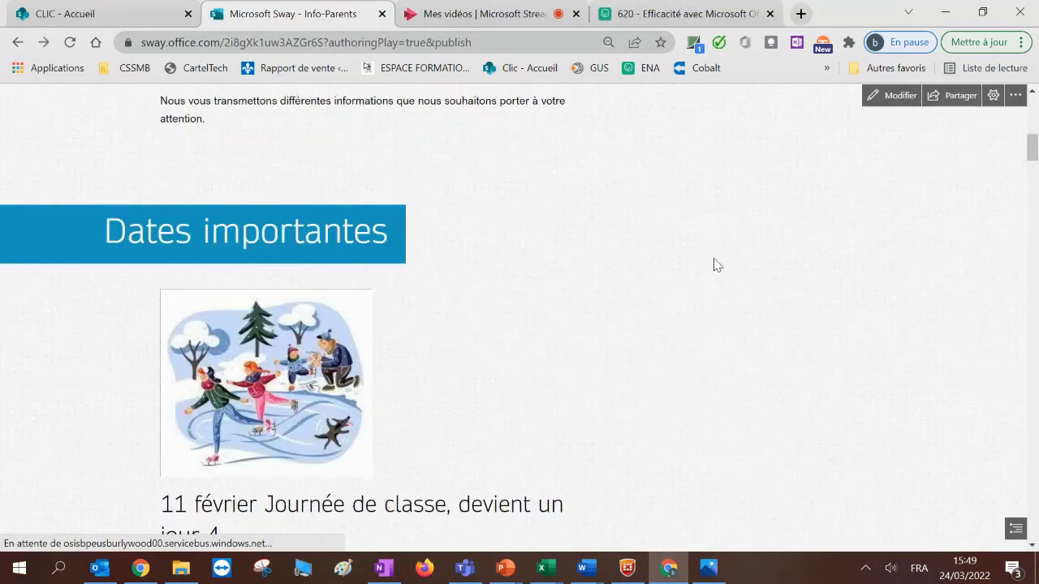
Examine how the remaining newsletter sections after Dates importantes were converted, through to the end of the Sway.
scroll(488, 324, "down", 5)
scroll(511, 371, "down", 7)
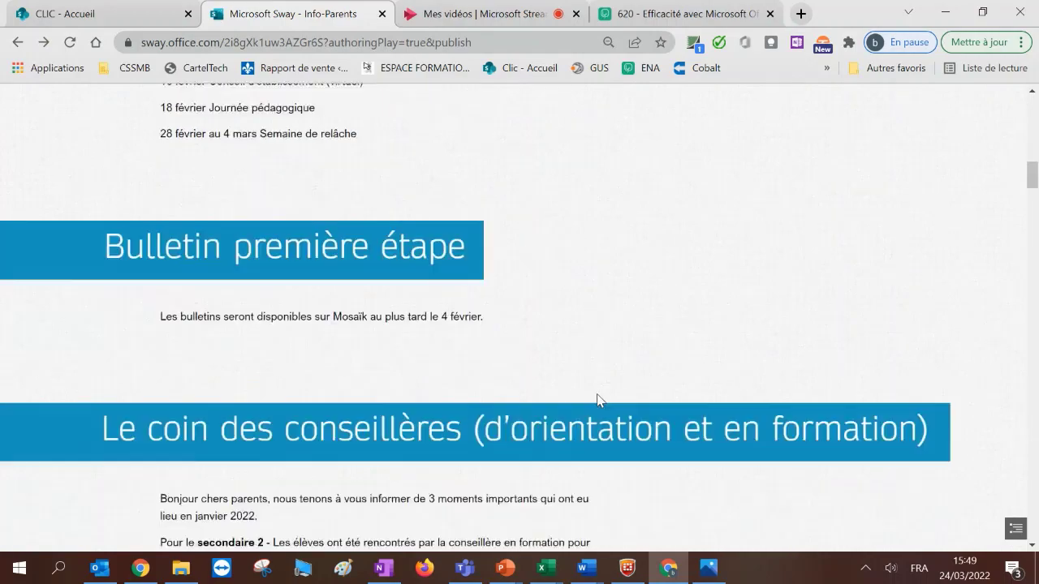
scroll(595, 380, "down", 10)
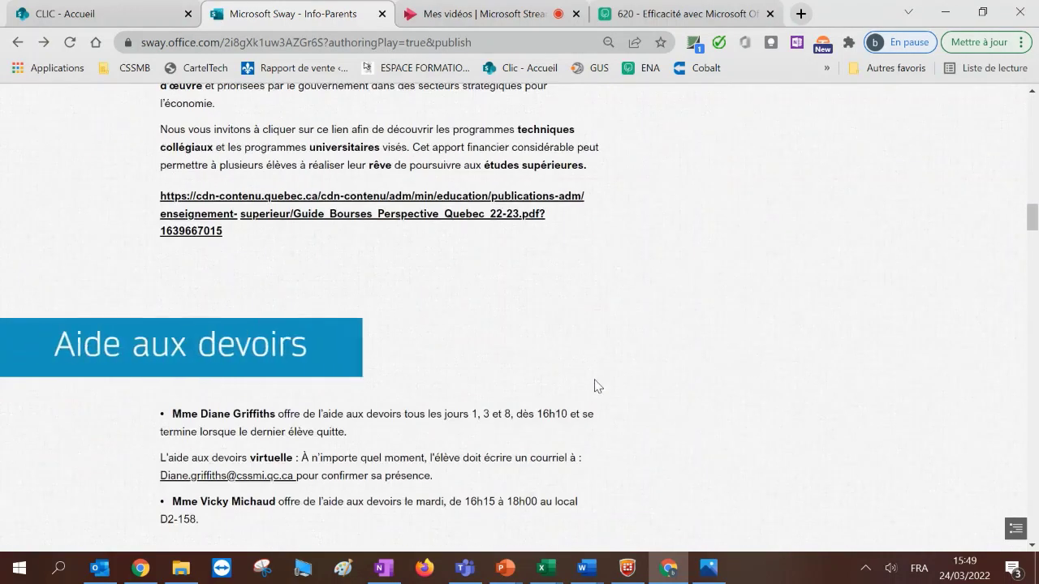
scroll(554, 402, "down", 5)
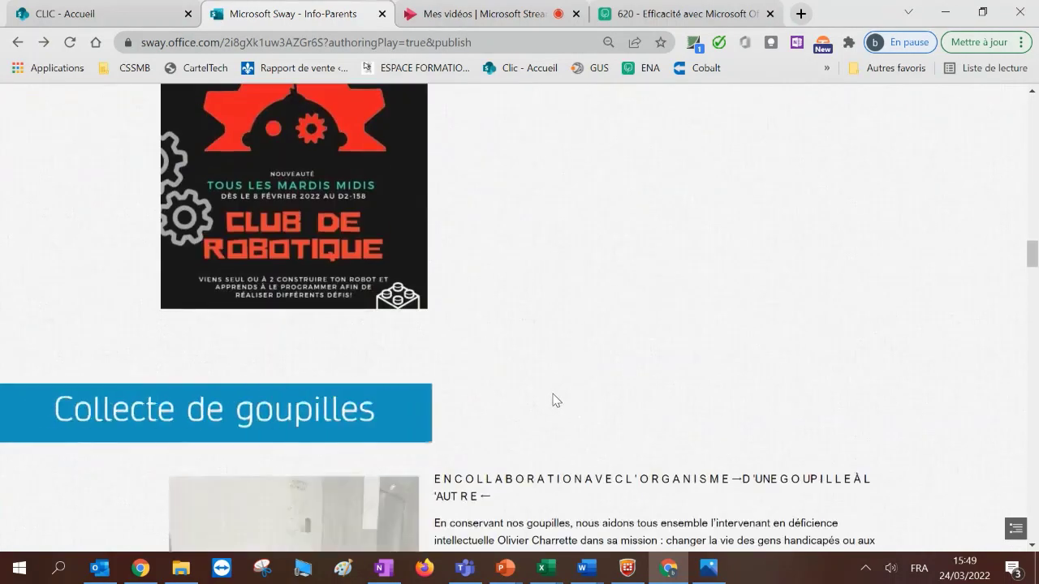
scroll(557, 402, "down", 3)
scroll(558, 406, "down", 2)
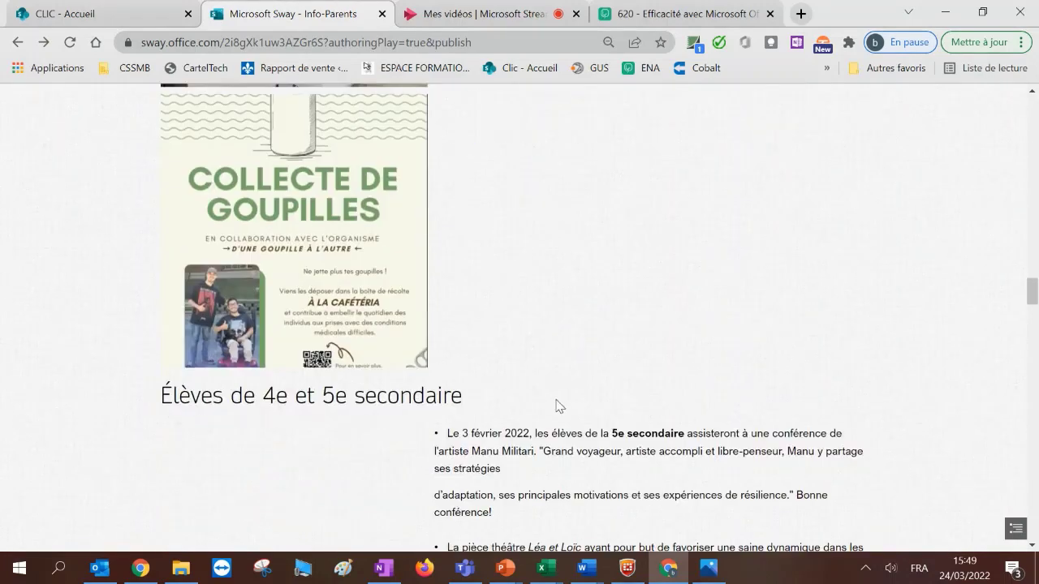
scroll(566, 403, "down", 3)
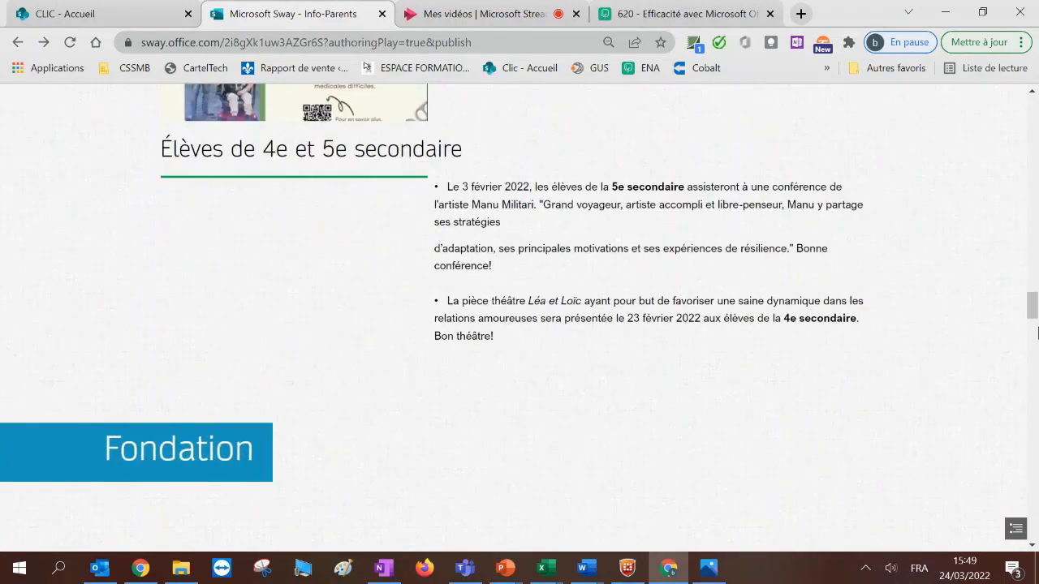
left_click_drag(1035, 300, 1035, 507)
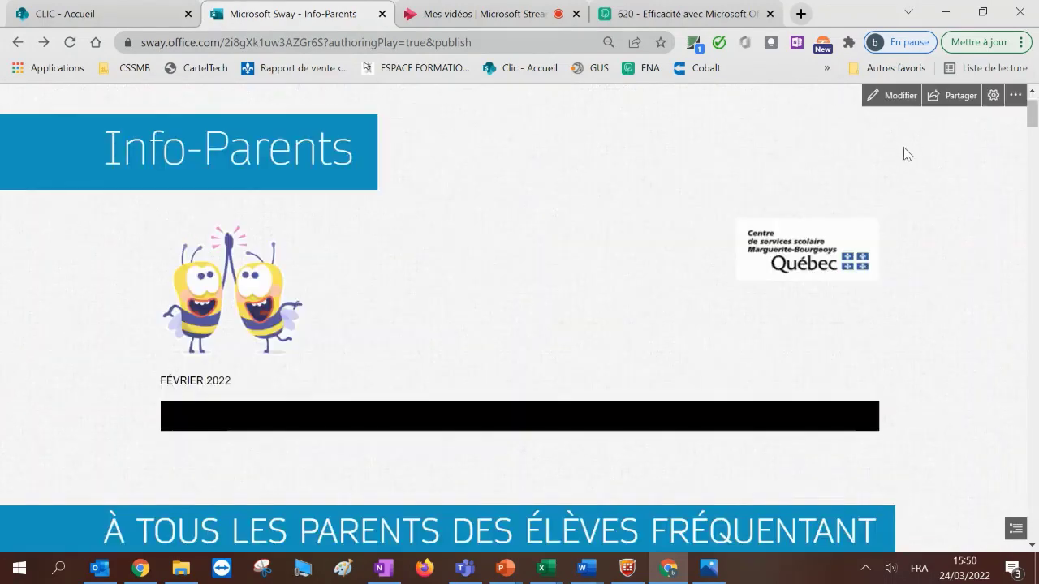
Put the Info-Parents Sway in edit mode, show its Conception view and open the Styles options.
left_click(890, 99)
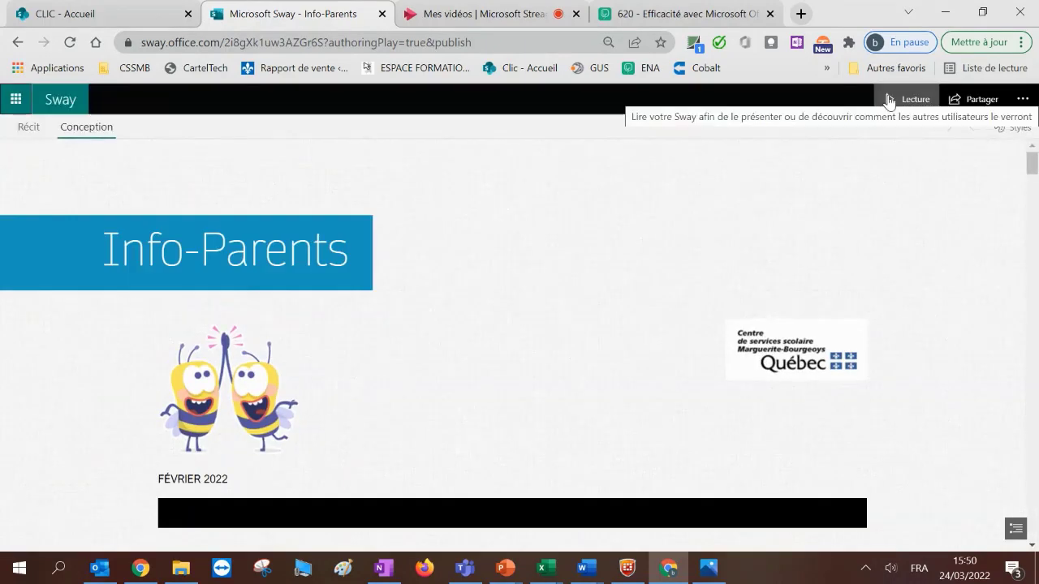
left_click(80, 130)
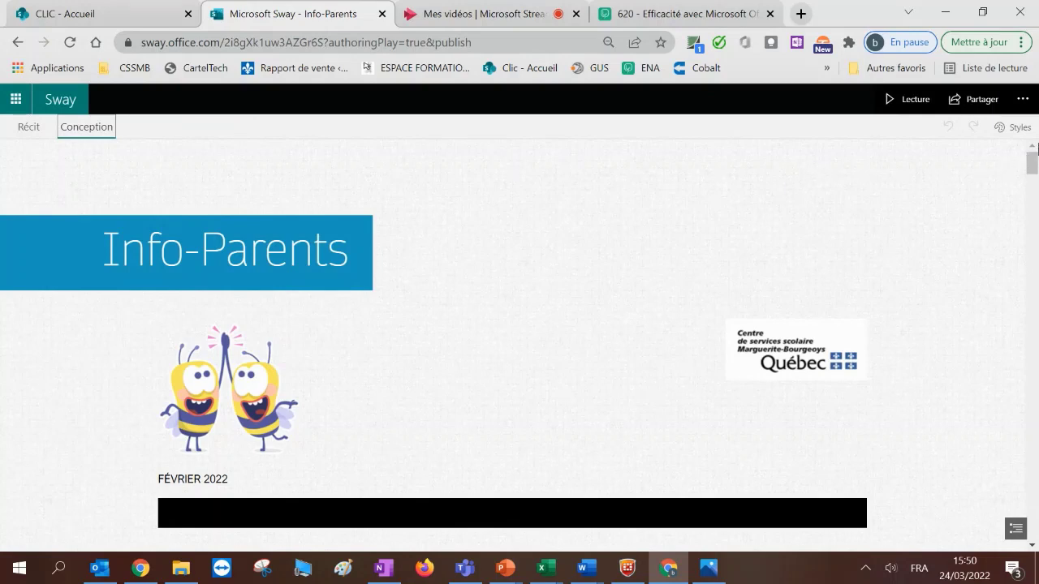
left_click(1014, 129)
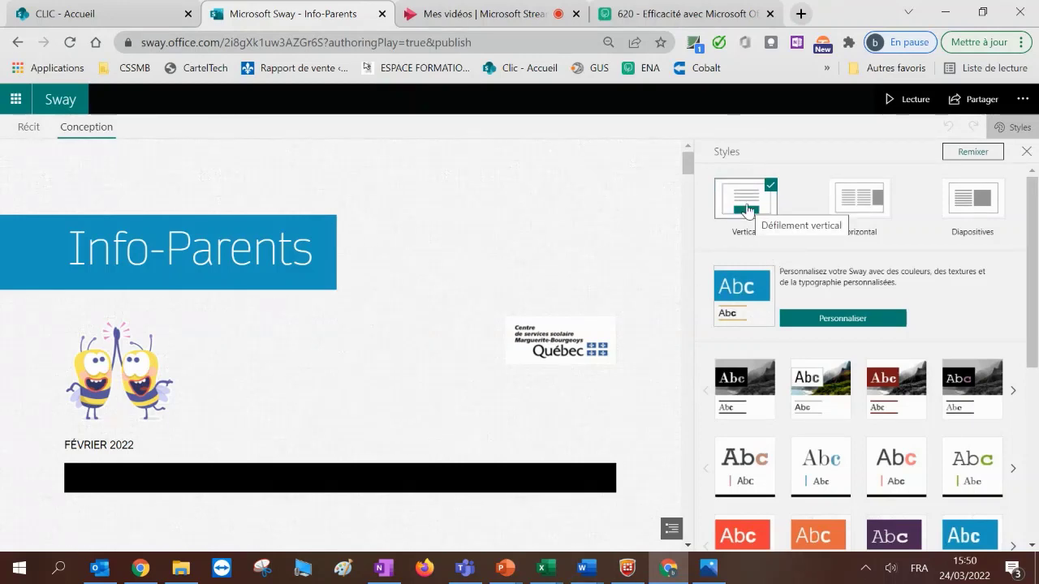
Try the Horizontal layout on the Sway and browse sideways to the Dates importantes section.
left_click(871, 207)
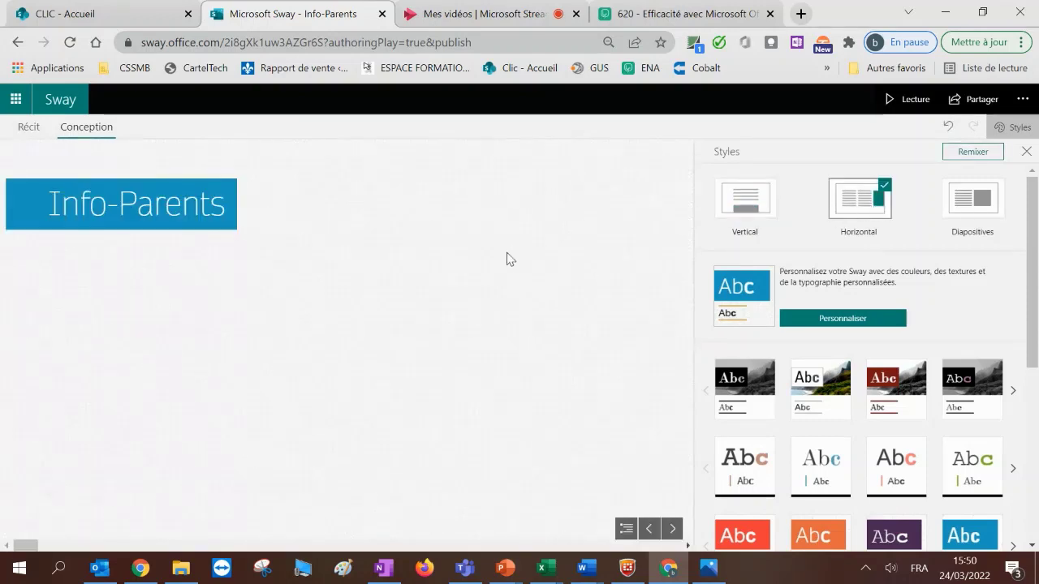
scroll(469, 288, "down", 5)
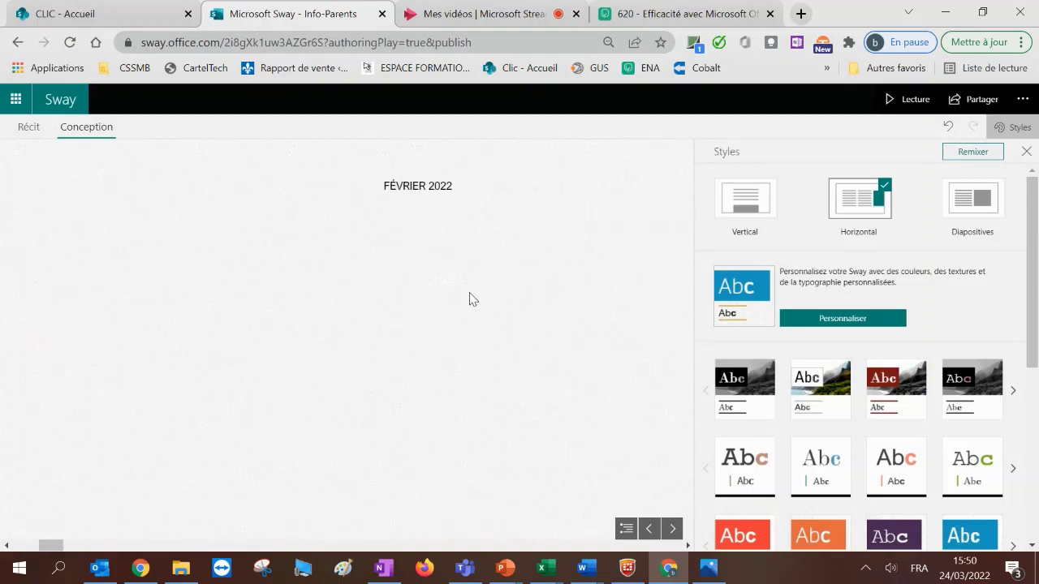
scroll(478, 303, "down", 3)
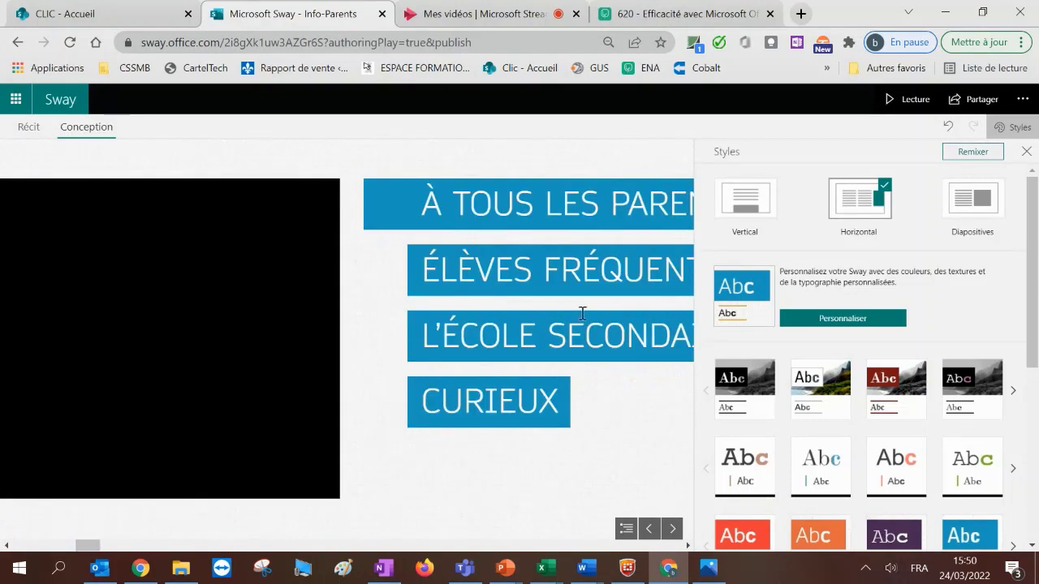
scroll(568, 328, "down", 4)
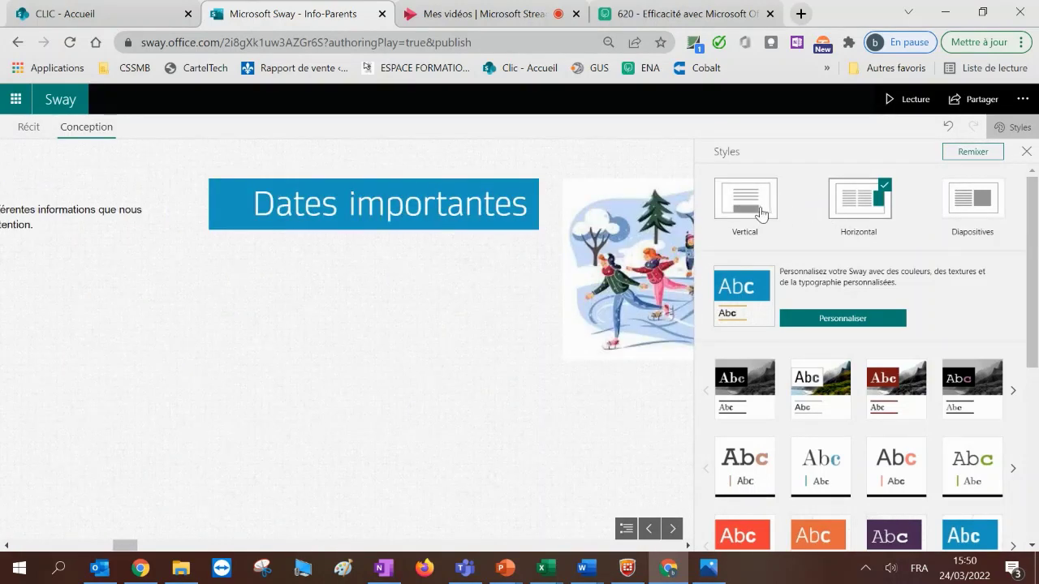
Try the Diapositives layout, page through the slides to the skating picture, and restore the Vertical layout.
left_click(971, 207)
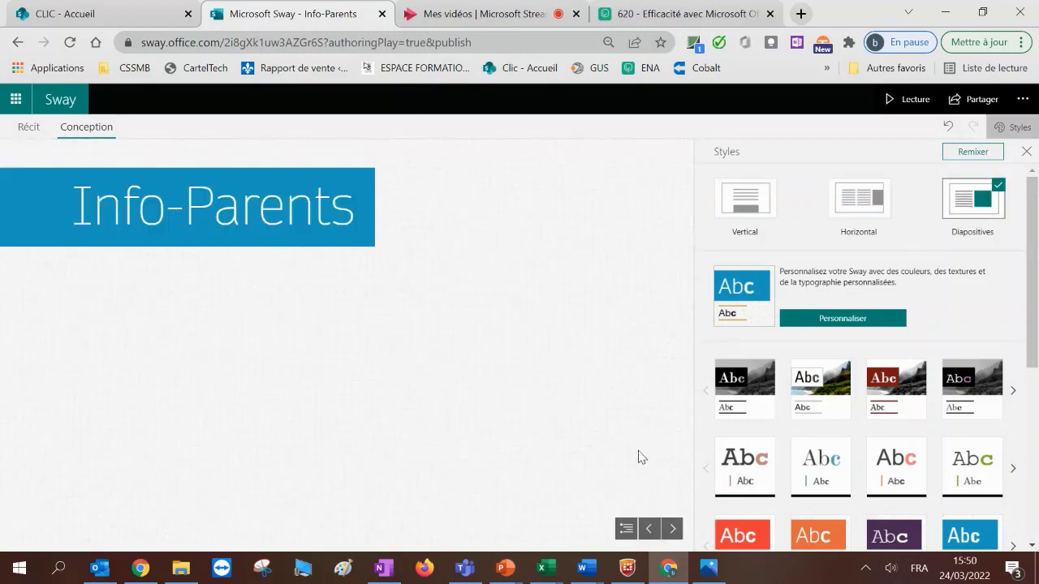
left_click(672, 530)
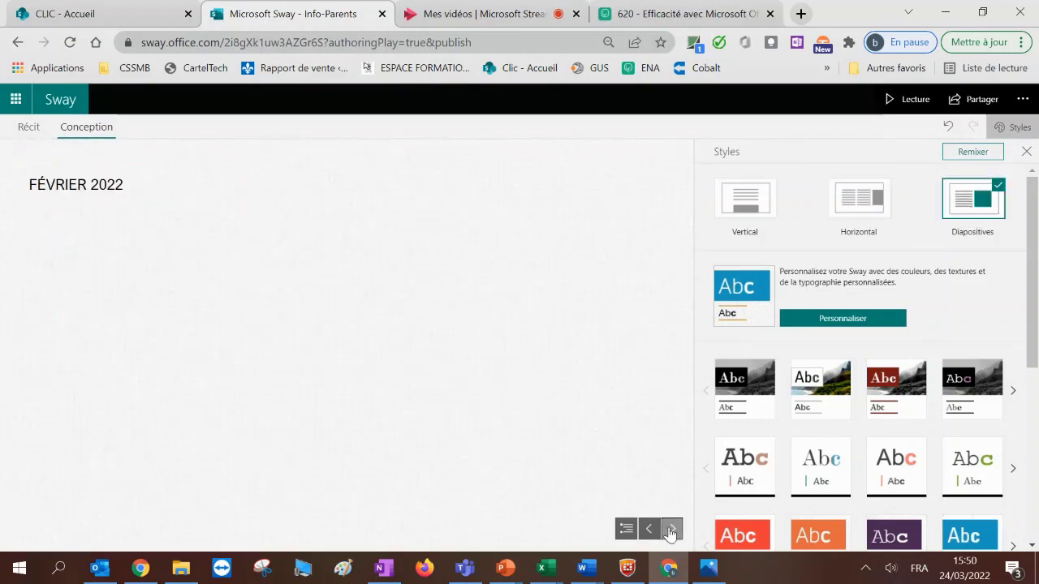
left_click(672, 530)
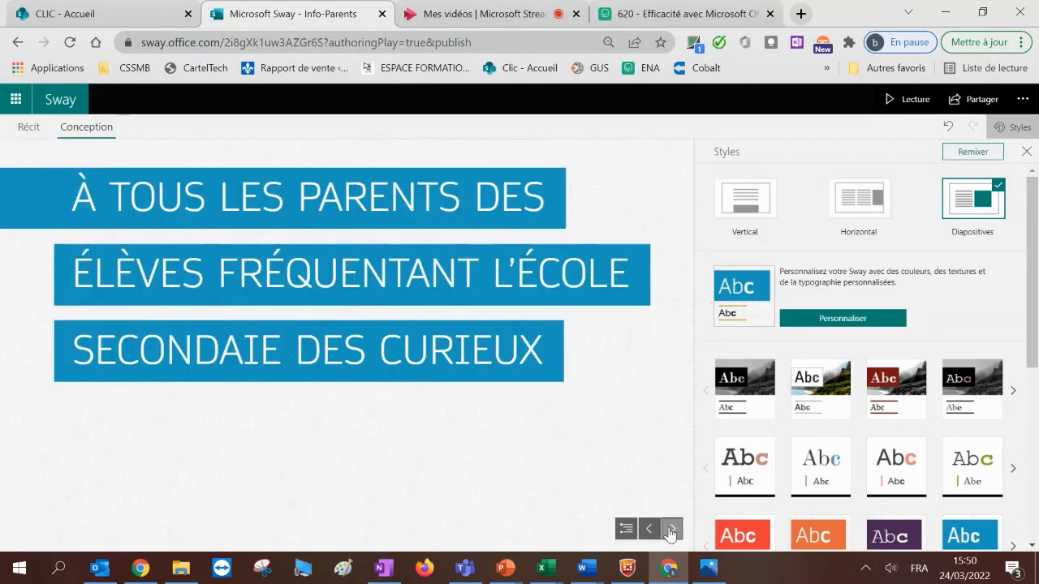
left_click(672, 529)
left_click(671, 530)
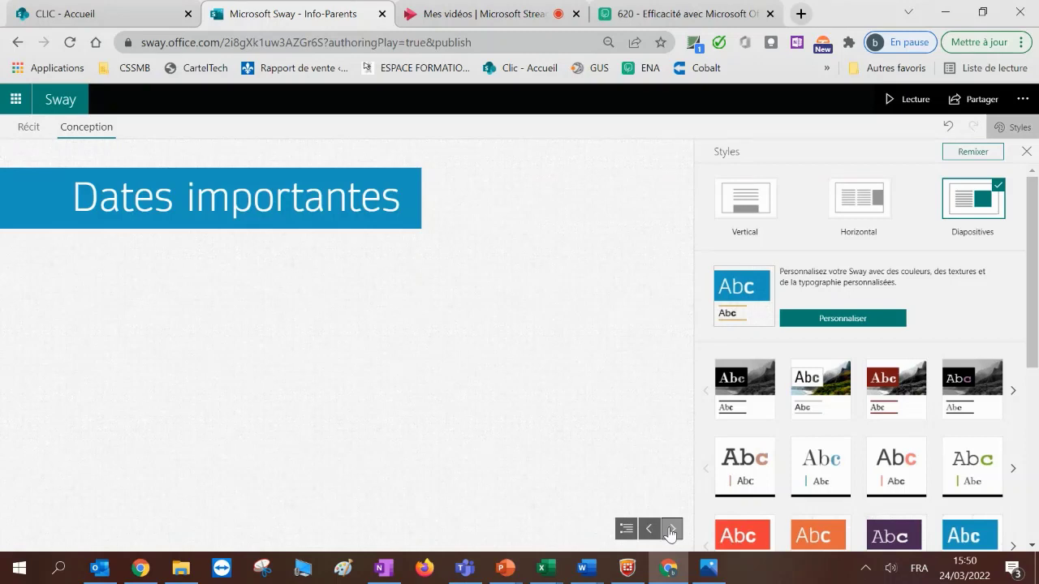
left_click(671, 529)
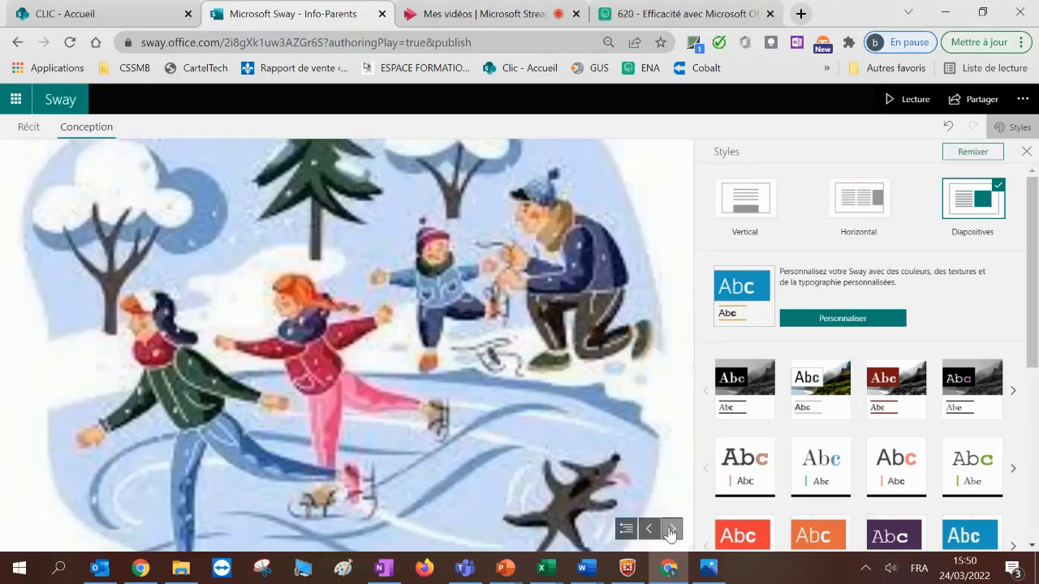
left_click(747, 207)
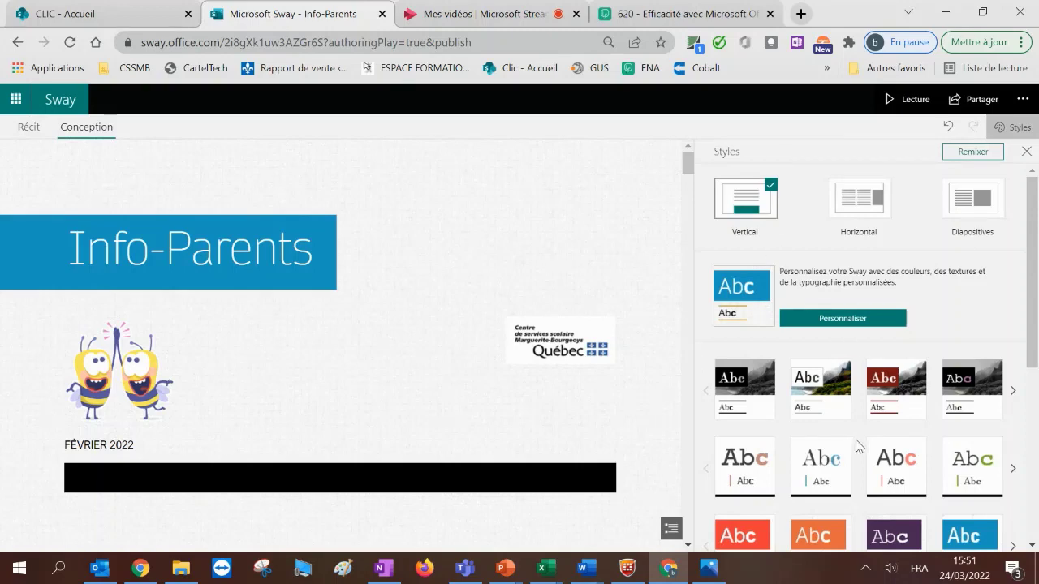
Look at the Sway's style customization options, and try the black-banner style and two plain styles from the second row.
left_click(843, 320)
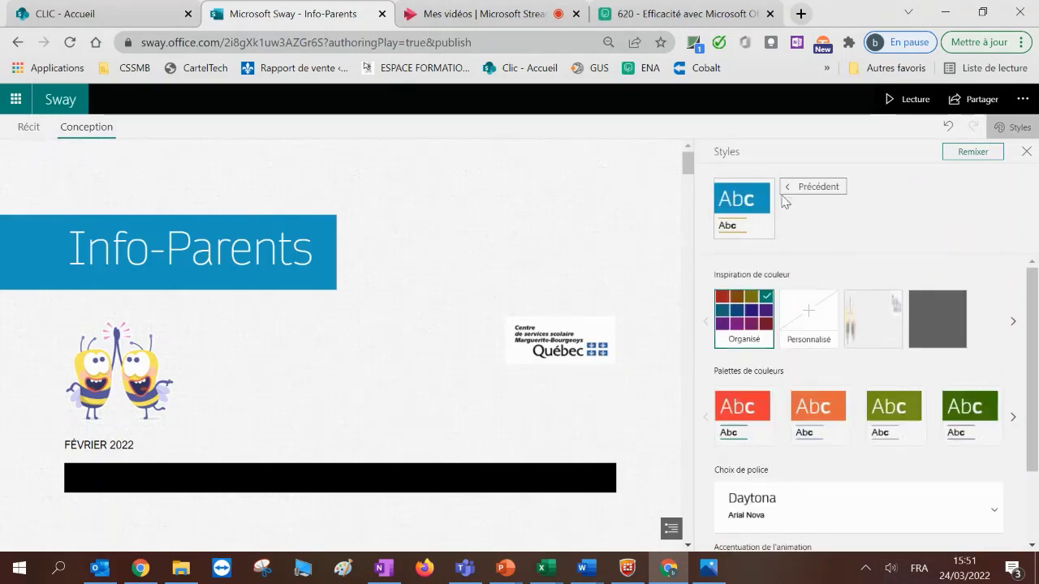
left_click(808, 187)
scroll(753, 281, "down", 2)
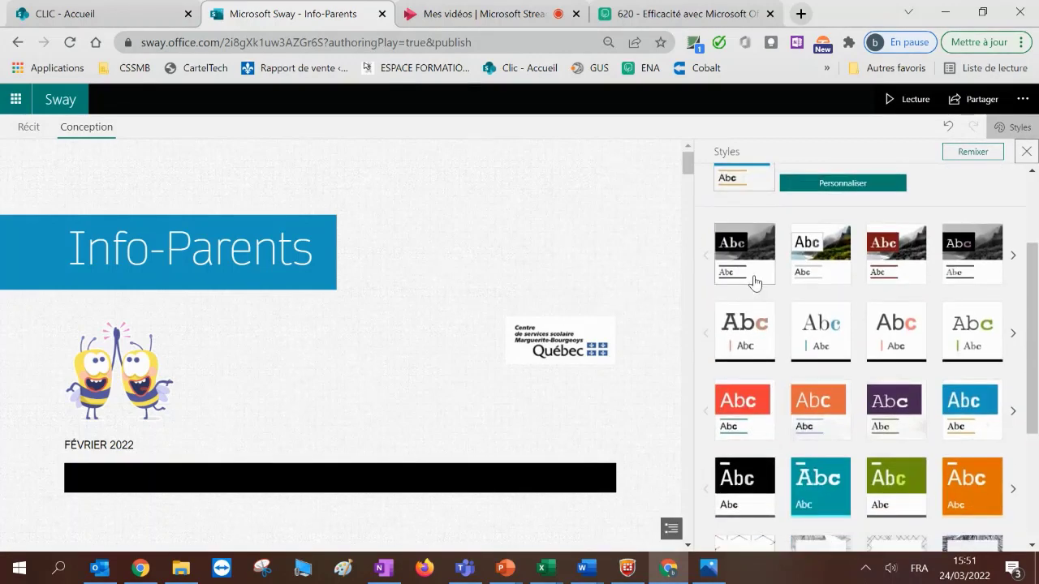
left_click(753, 281)
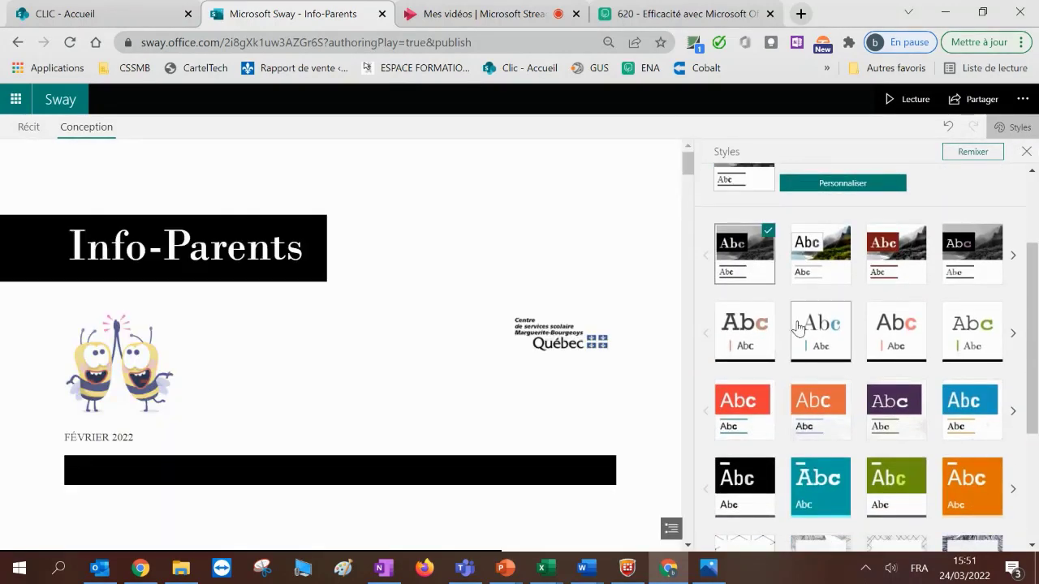
left_click(836, 335)
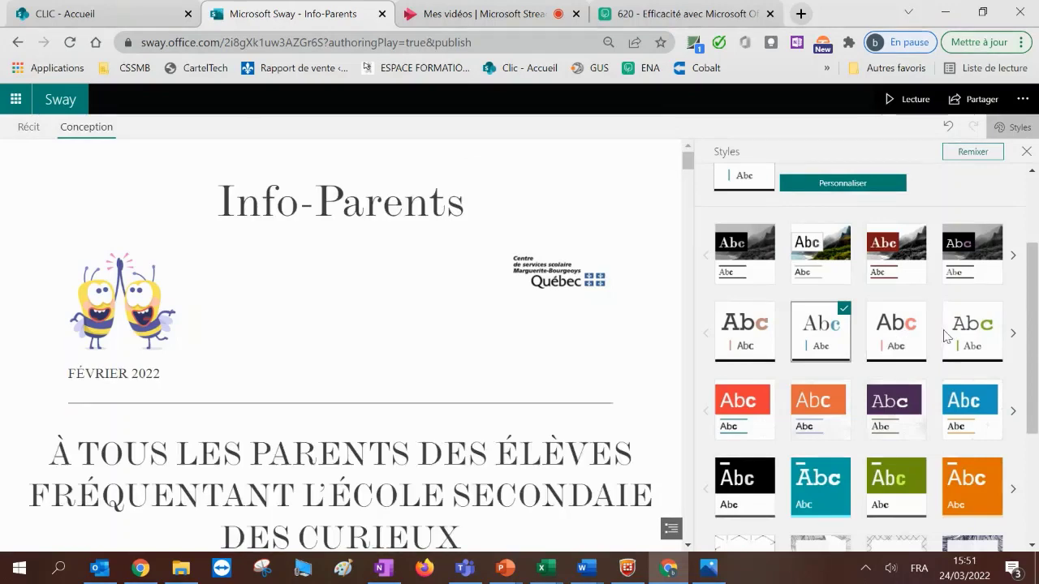
left_click(895, 341)
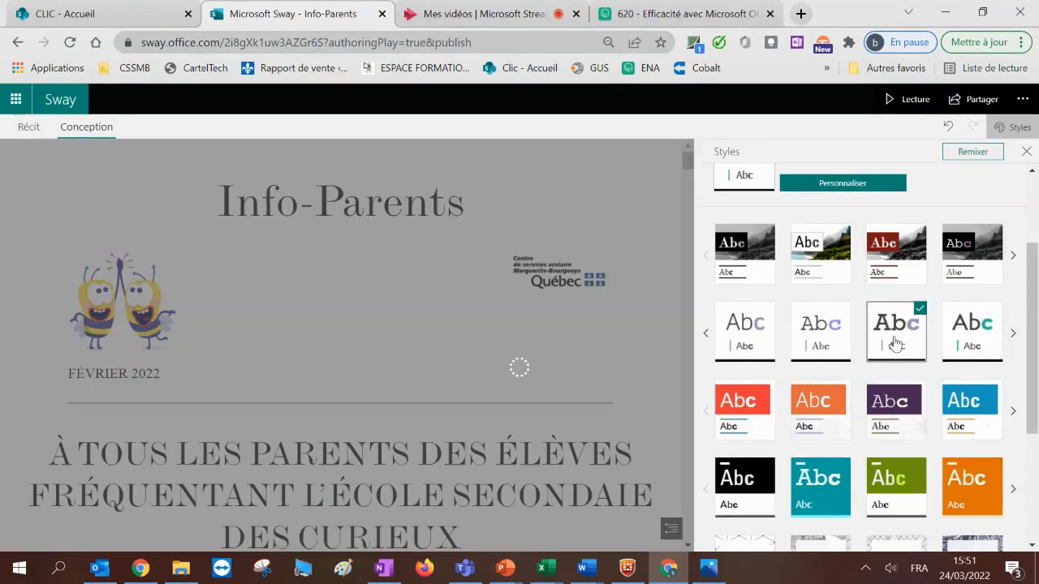
scroll(462, 430, "down", 5)
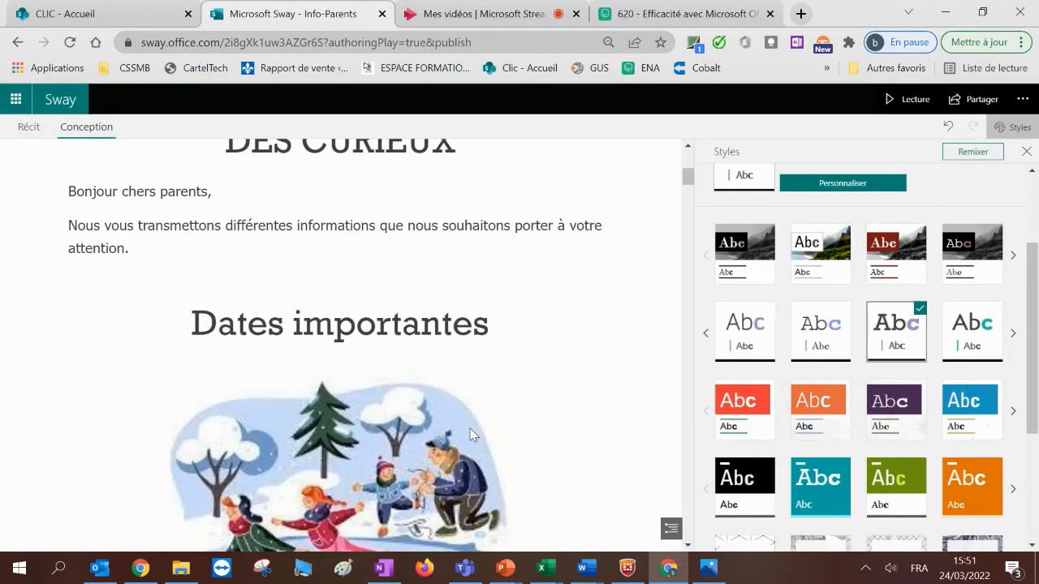
Try the purple-banner and red-banner styles on the Sway, followed by the first two variations of style 1.
key("ctrl+minus")
key("ctrl+minus")
key("ctrl+minus")
key("ctrl+minus")
key("ctrl+minus")
key("ctrl+minus")
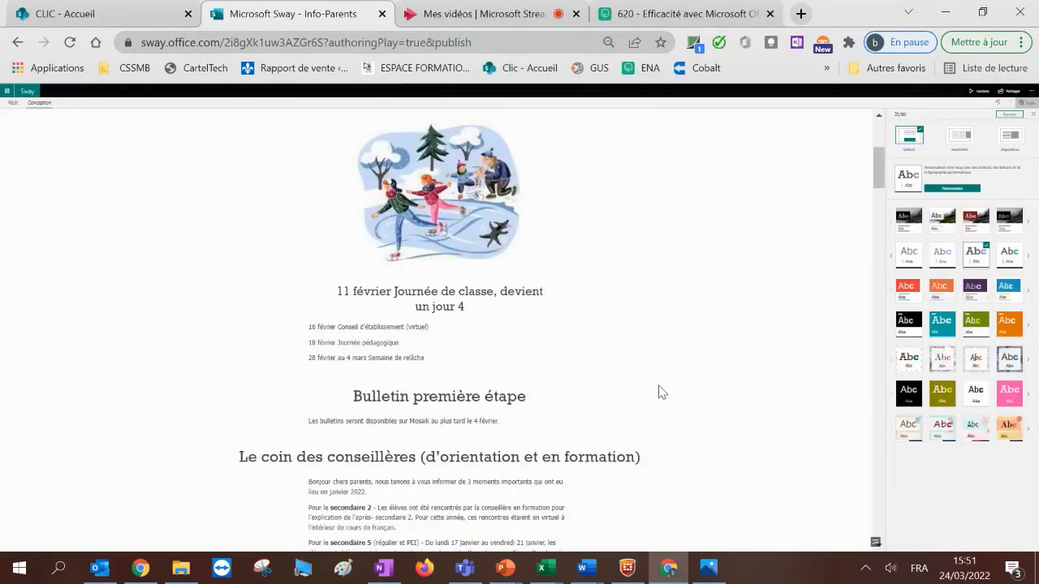
left_click(974, 288)
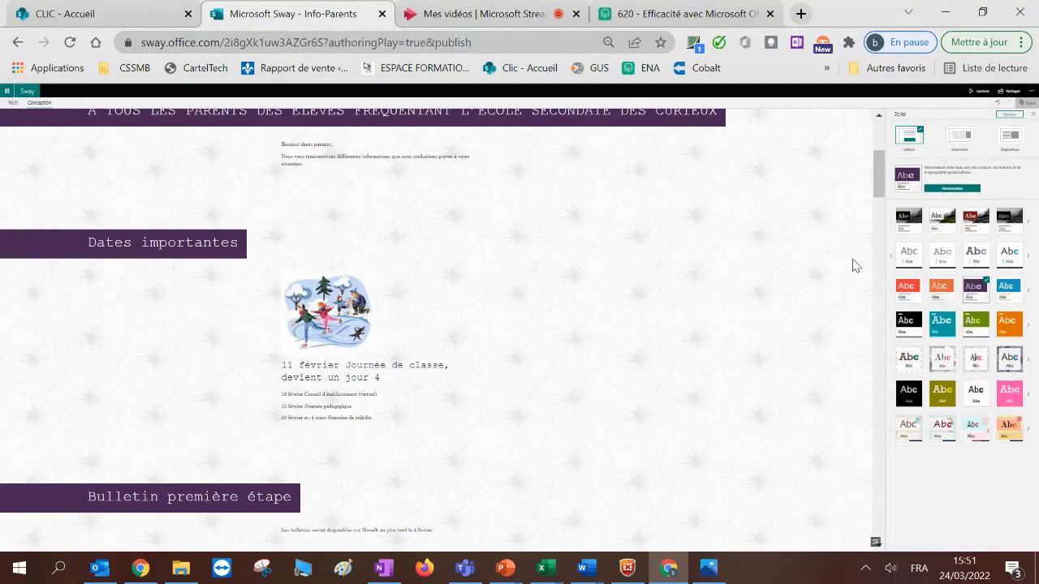
left_click(907, 290)
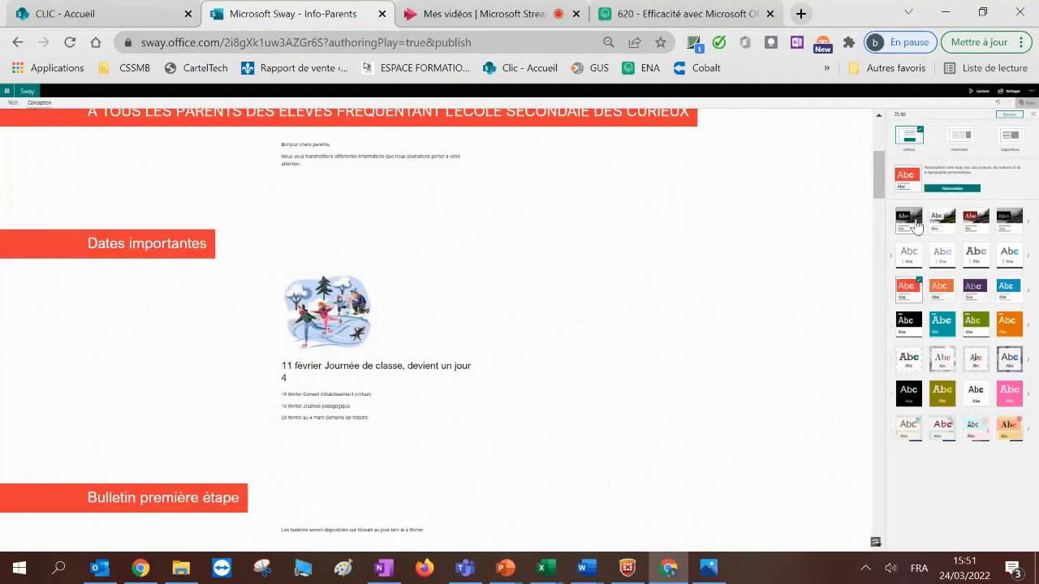
left_click(915, 223)
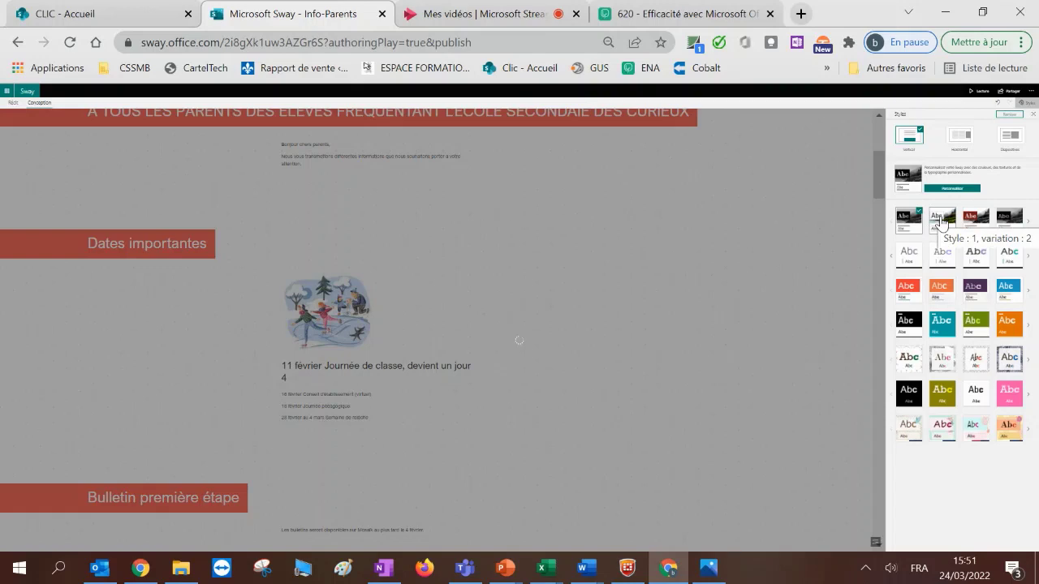
left_click(940, 219)
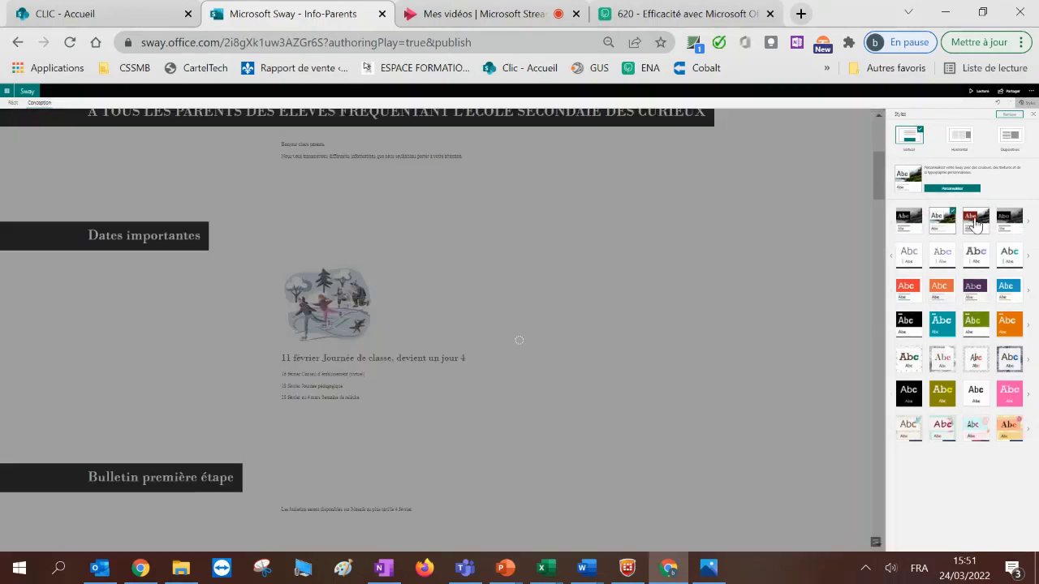
Apply the illustrated style with trees, flowers and a blue bird, and check it down to the Dates importantes events.
left_click(912, 433)
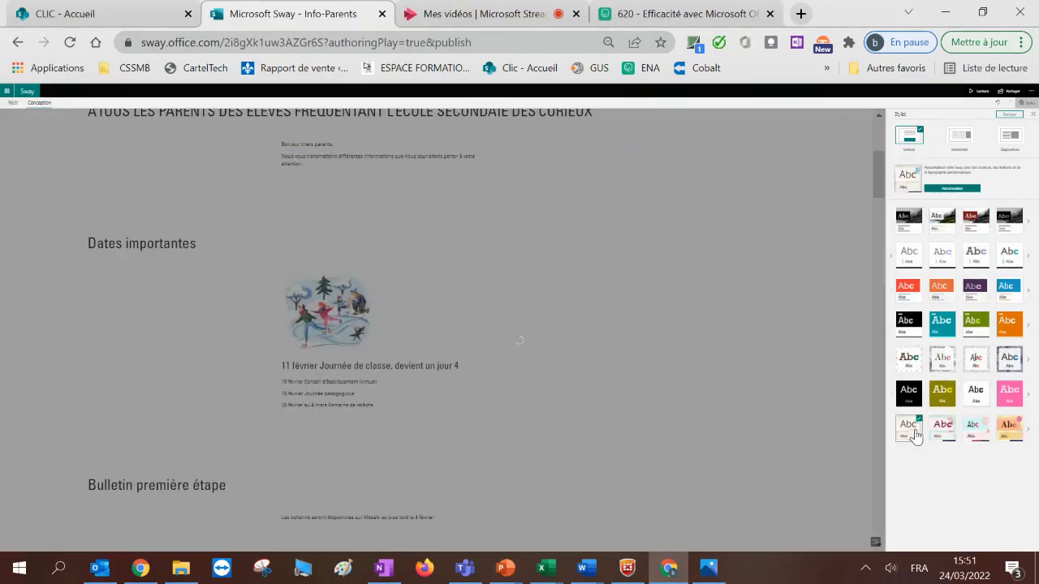
key("ctrl+plus")
key("ctrl+plus")
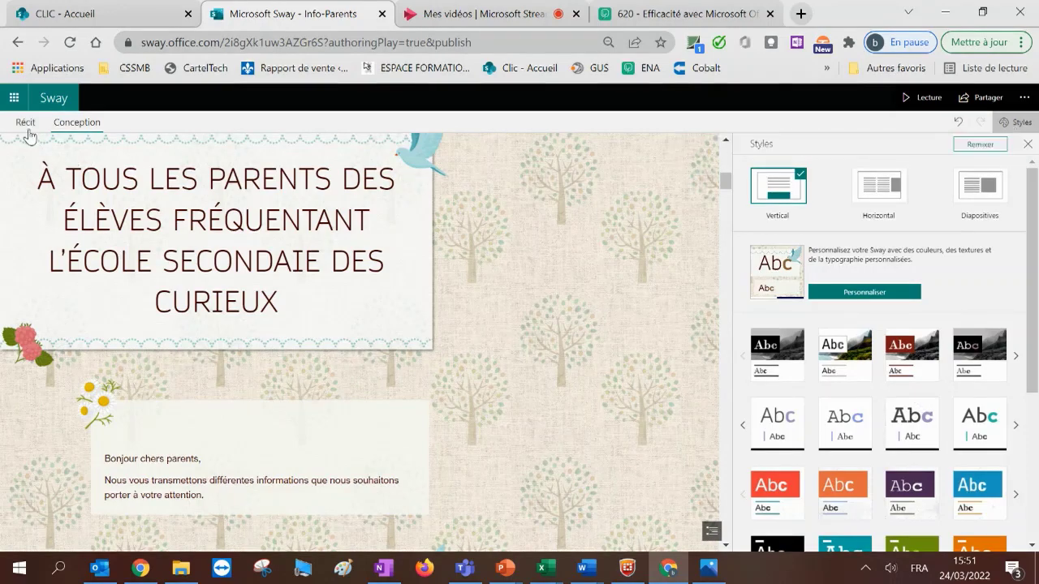
scroll(345, 361, "down", 7)
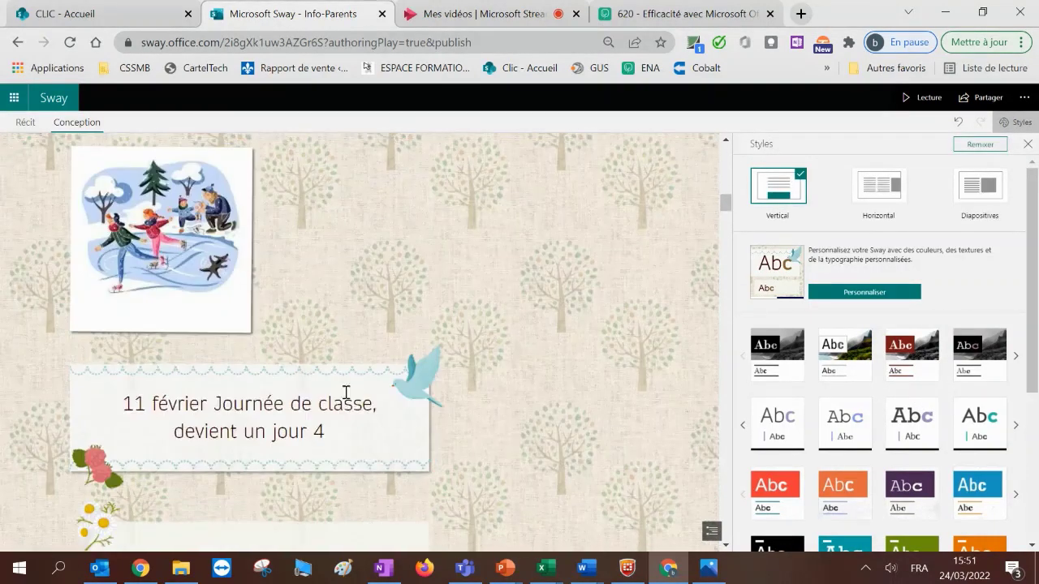
scroll(345, 392, "down", 2)
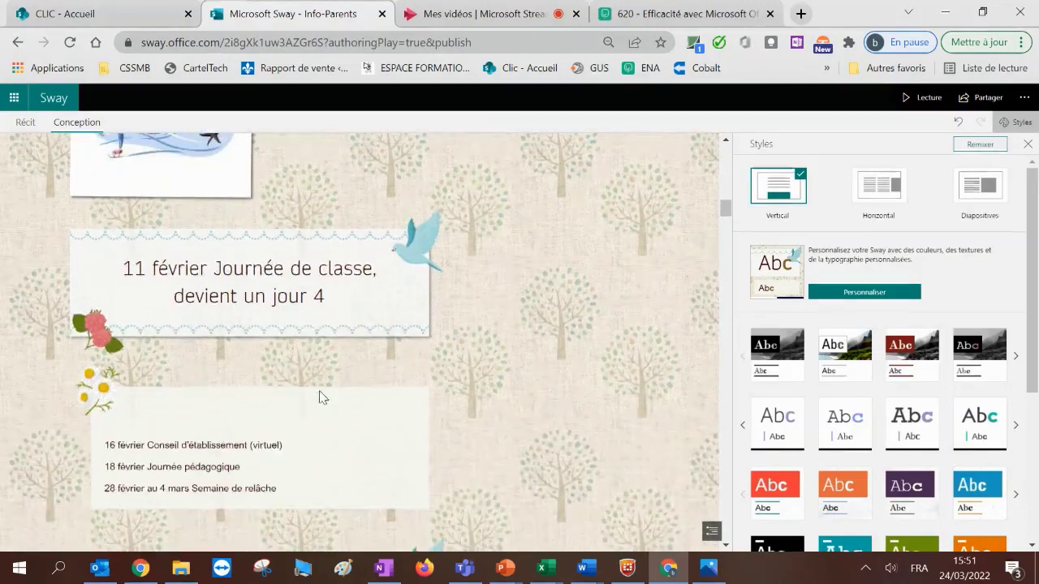
Show the Récit view and examine the newsletter's title, text and image cards from the beginning through the Sciences section.
left_click(25, 125)
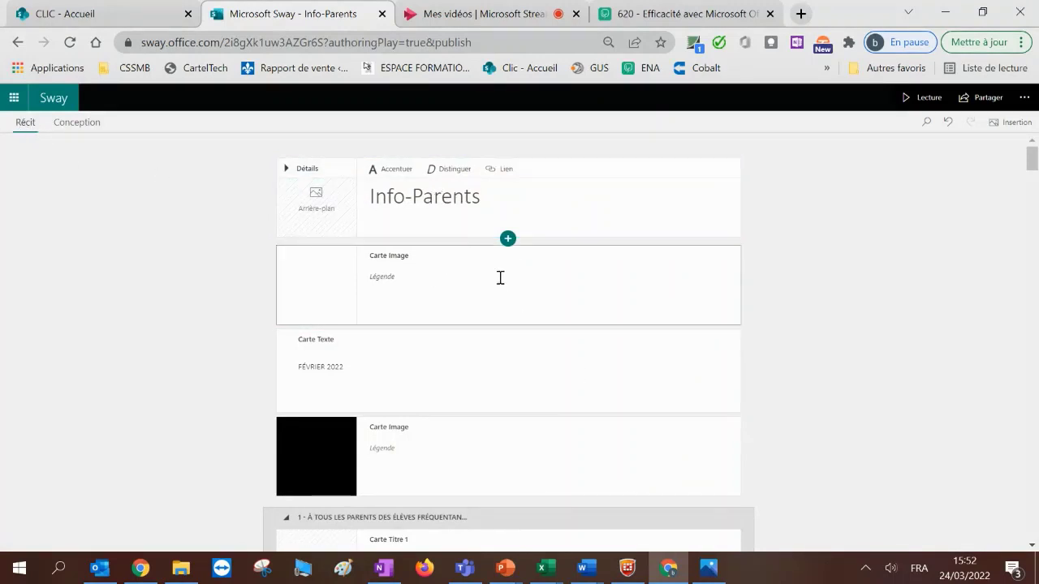
scroll(466, 321, "down", 2)
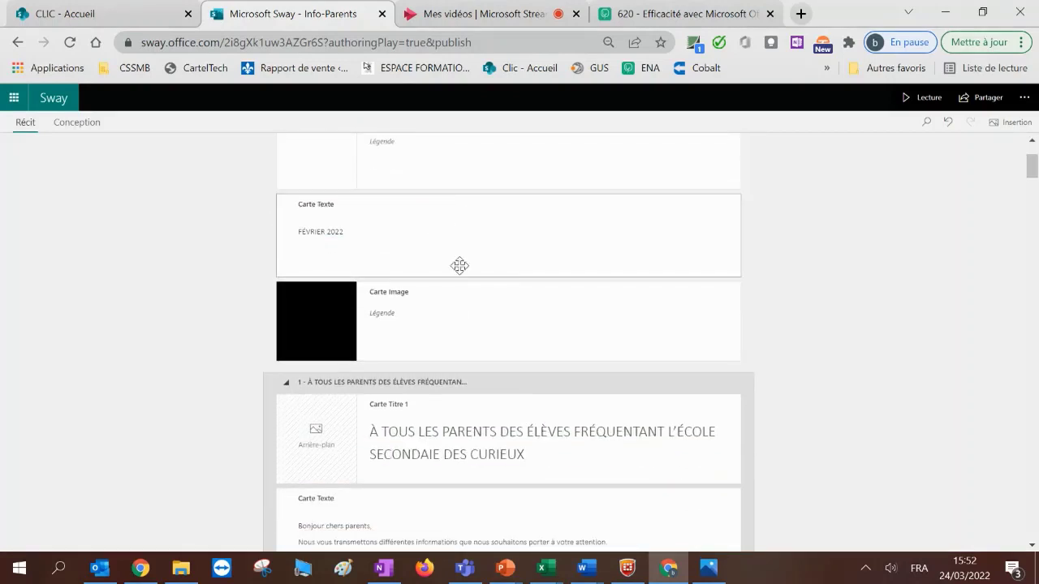
scroll(460, 268, "down", 2)
scroll(408, 221, "up", 2)
scroll(547, 394, "down", 5)
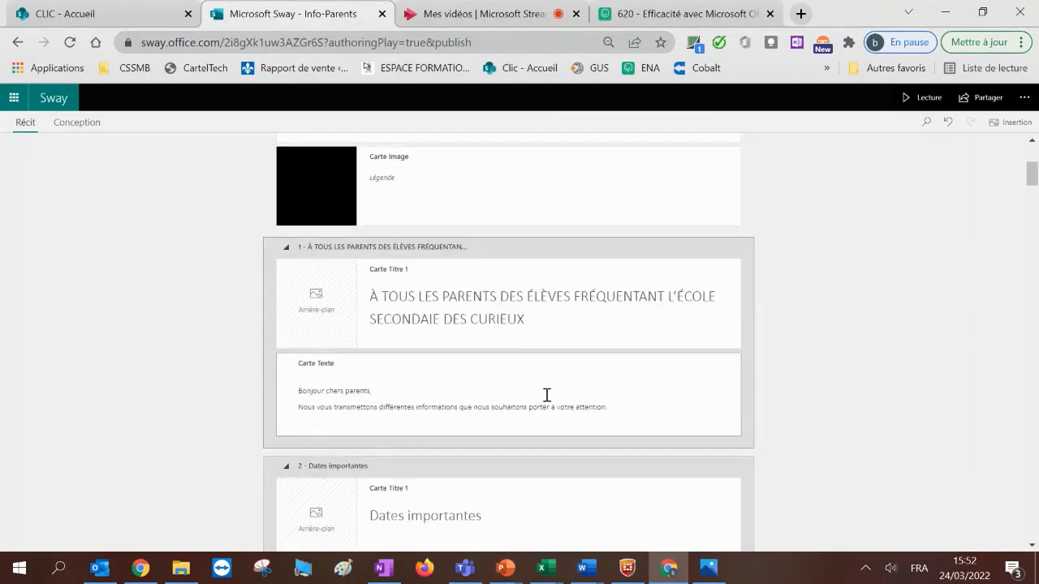
scroll(547, 383, "down", 7)
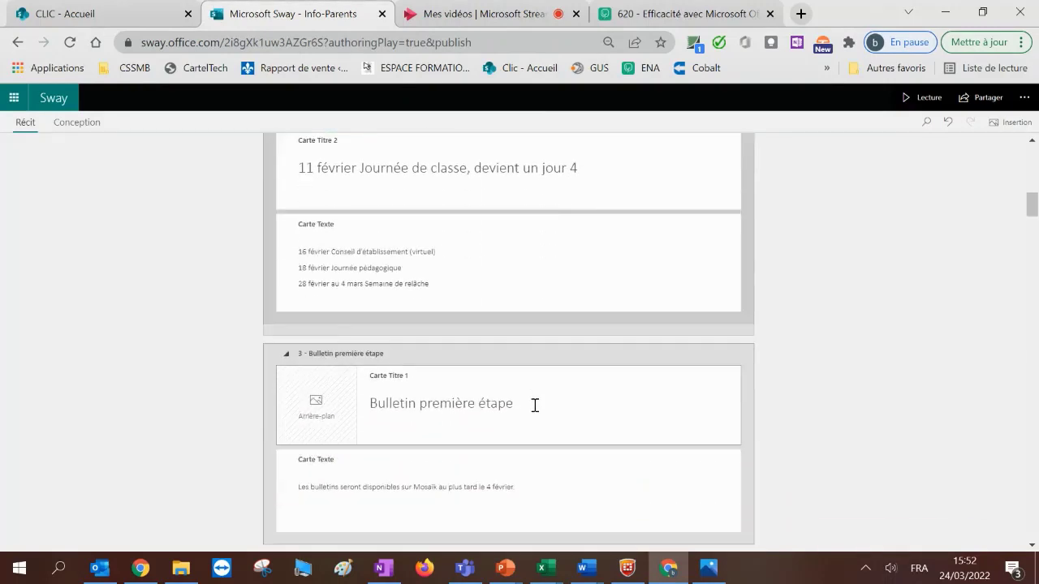
scroll(560, 390, "down", 2)
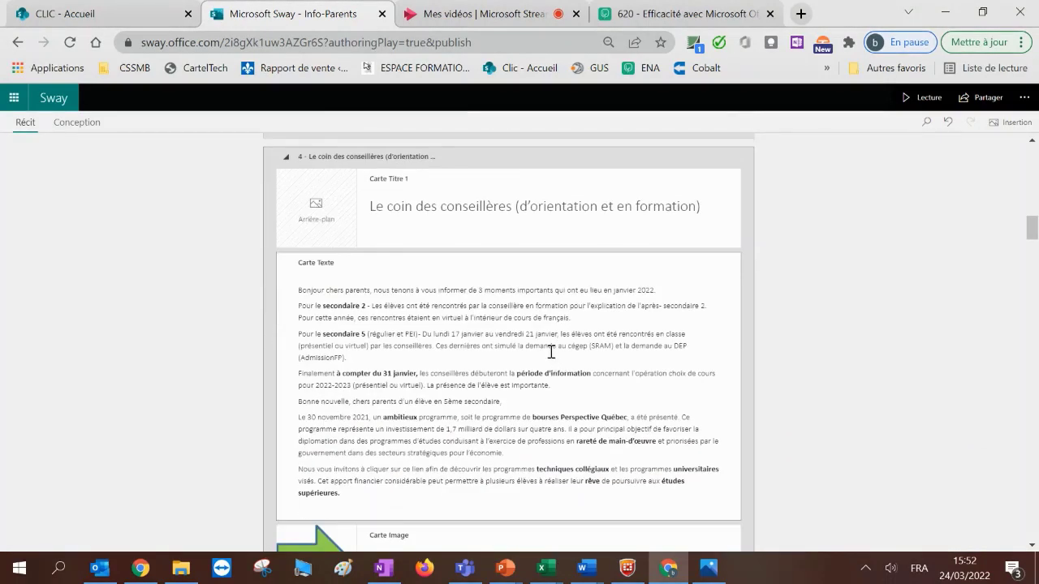
scroll(555, 349, "down", 2)
scroll(560, 307, "down", 2)
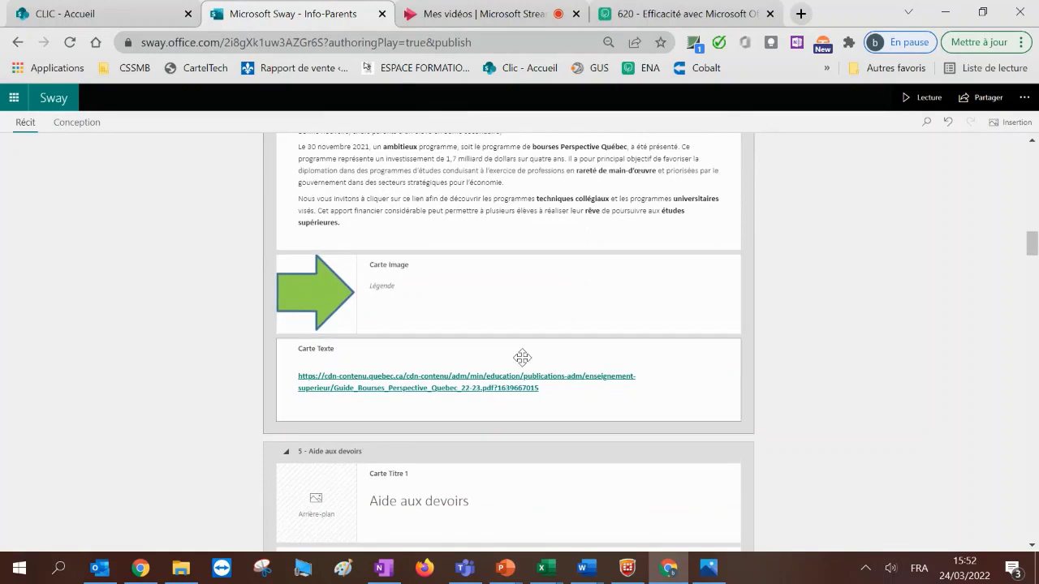
scroll(533, 361, "down", 4)
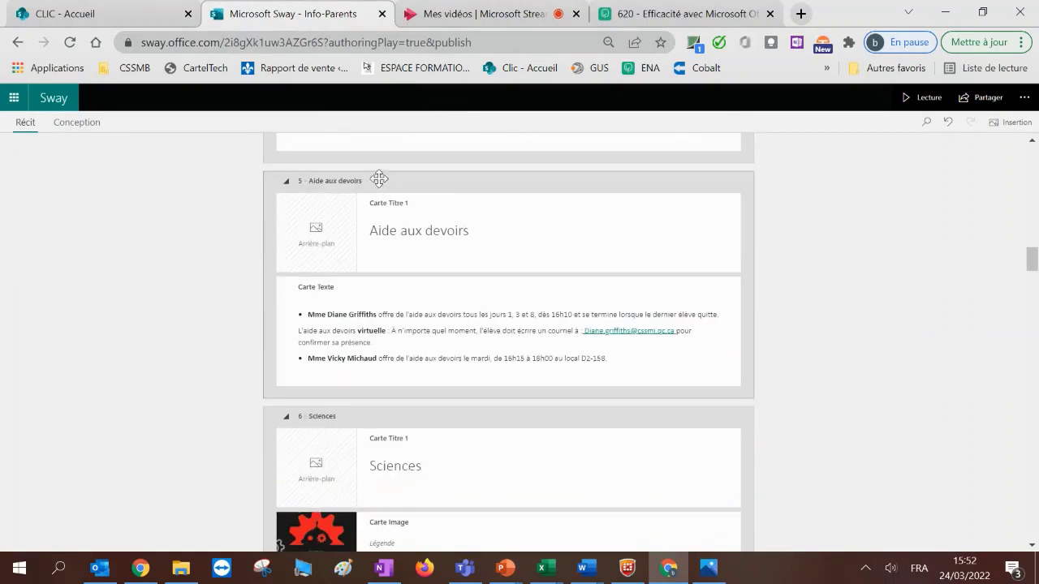
scroll(555, 392, "down", 4)
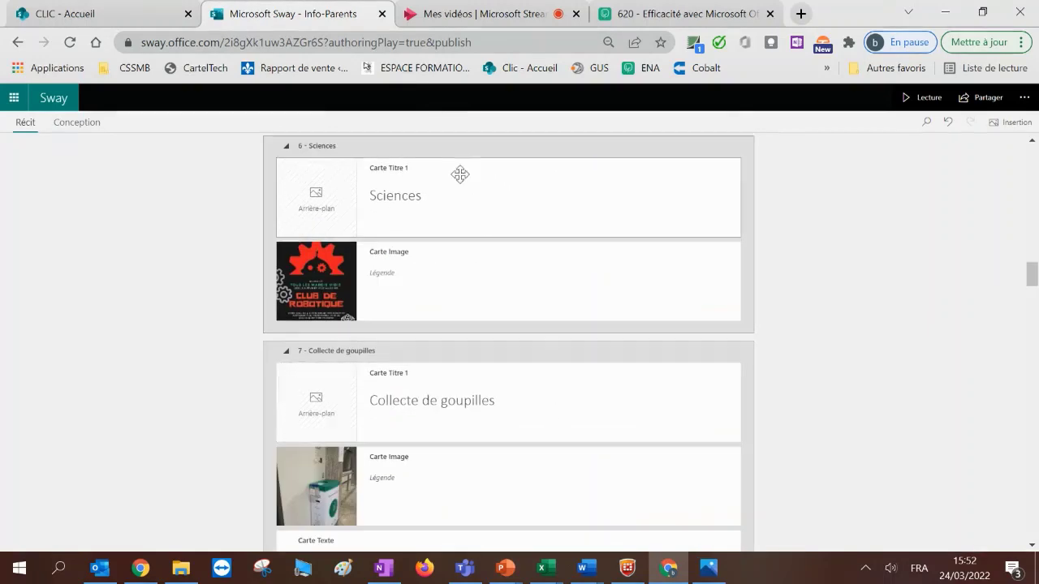
scroll(479, 219, "up", 2)
scroll(529, 318, "up", 2)
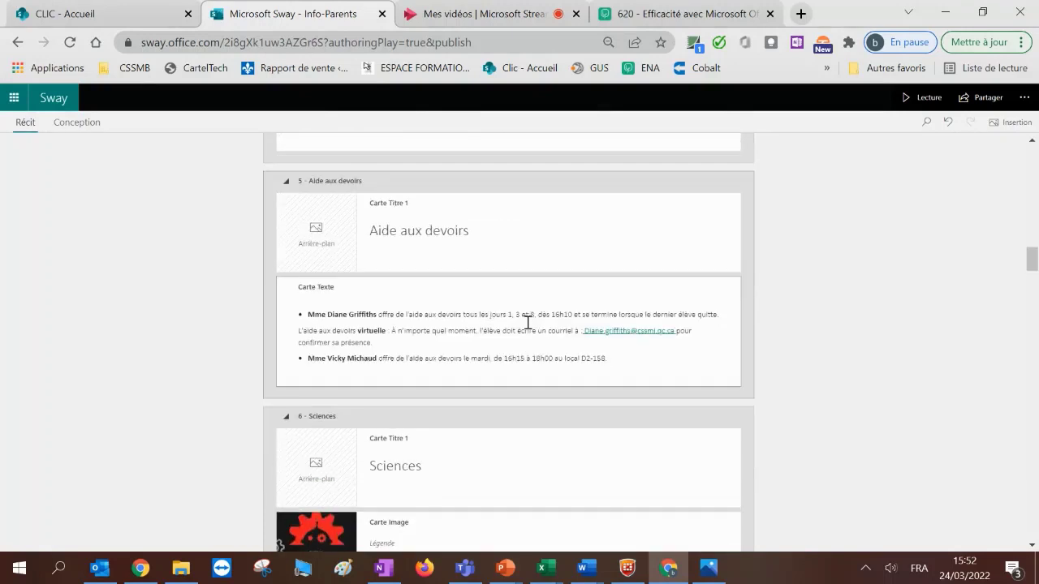
Review the Suggestions, Élément multimédia and Groupe content types that can be added after the Aide aux devoirs text card.
left_click(484, 395)
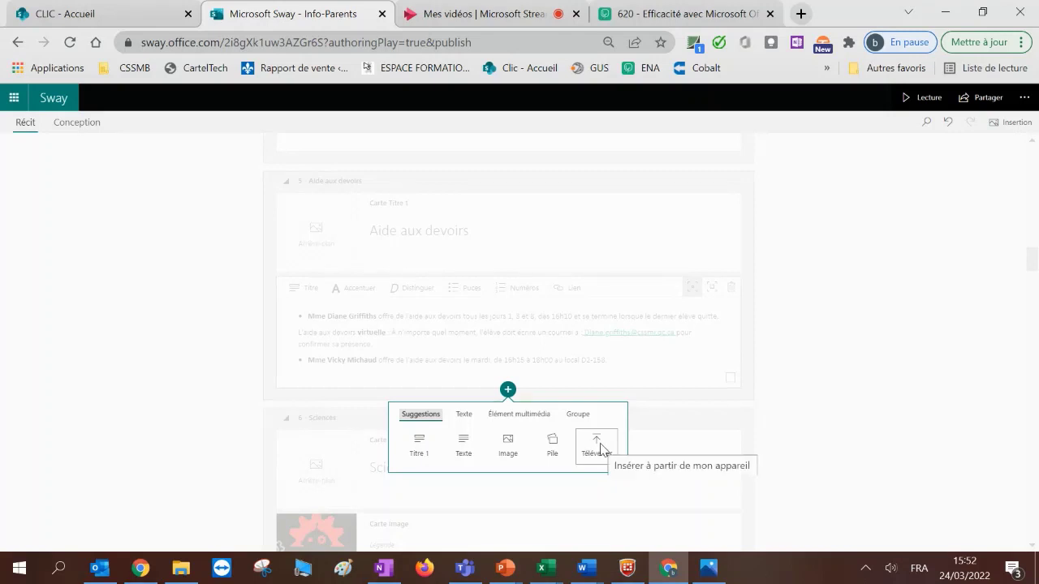
left_click(514, 416)
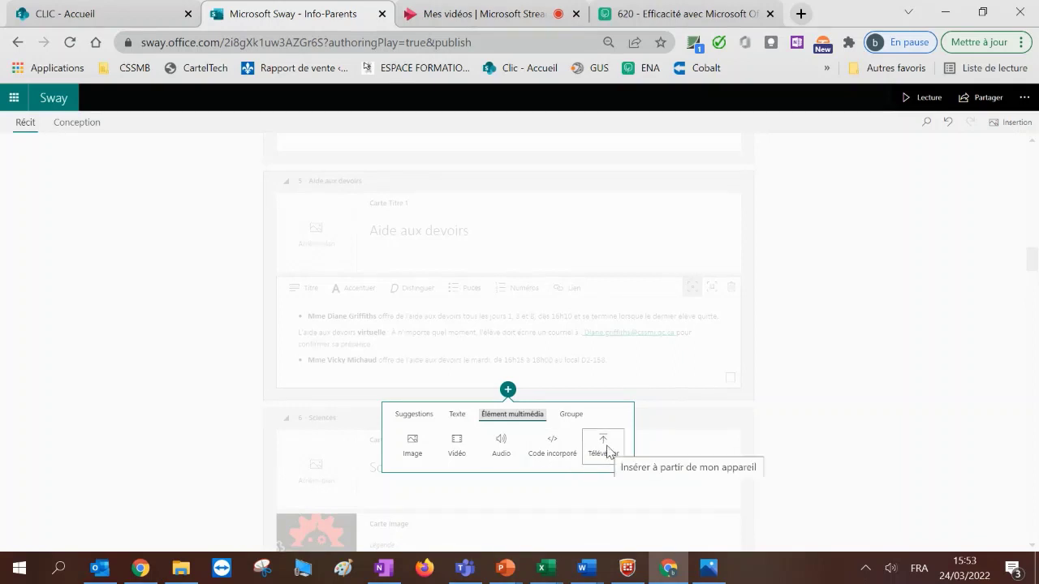
left_click(575, 417)
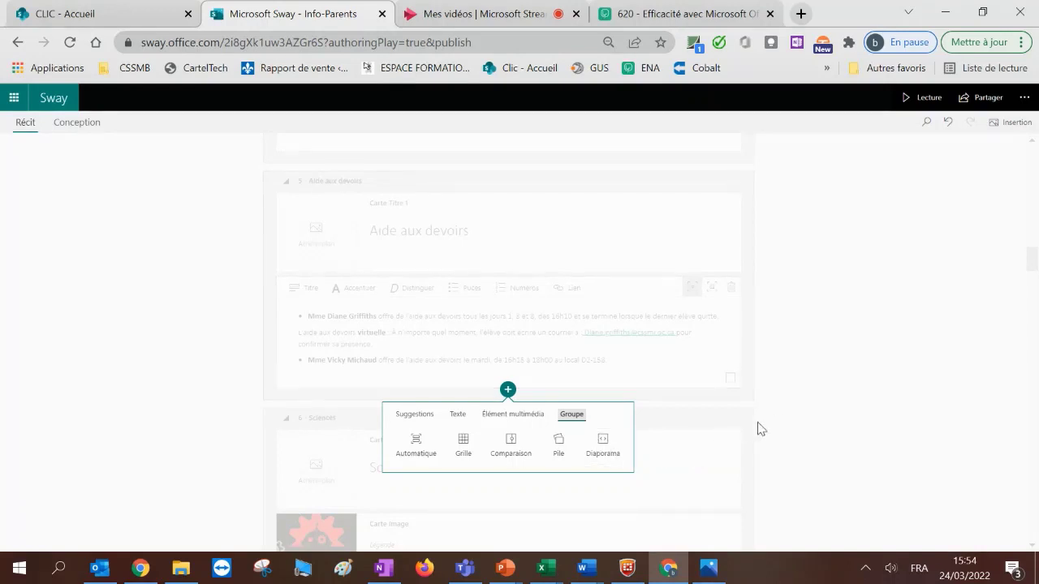
left_click(785, 422)
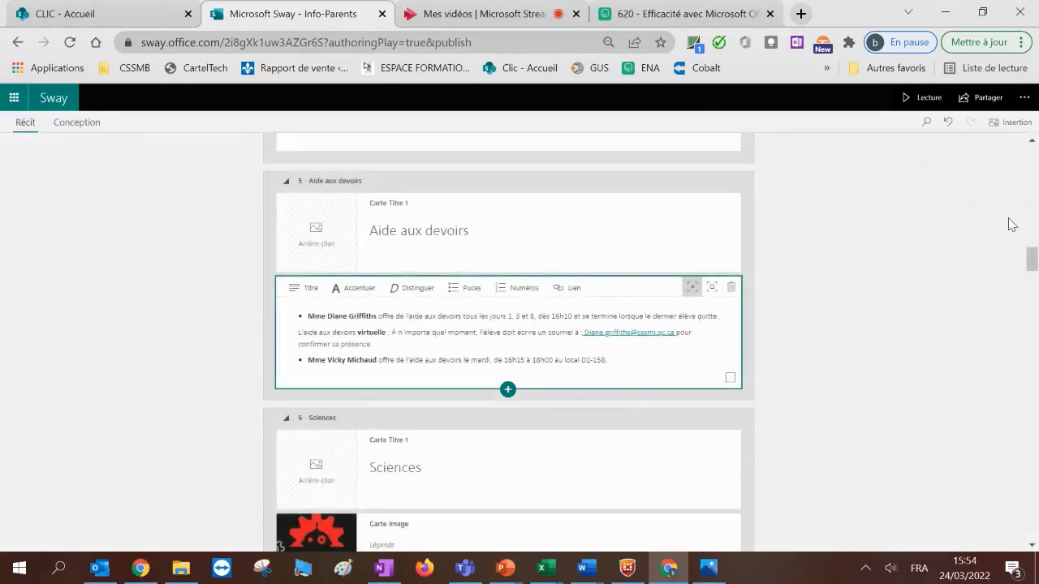
Review the settings for this Sway, and preview the newsletter in reading mode down to Dates importantes.
left_click(1021, 105)
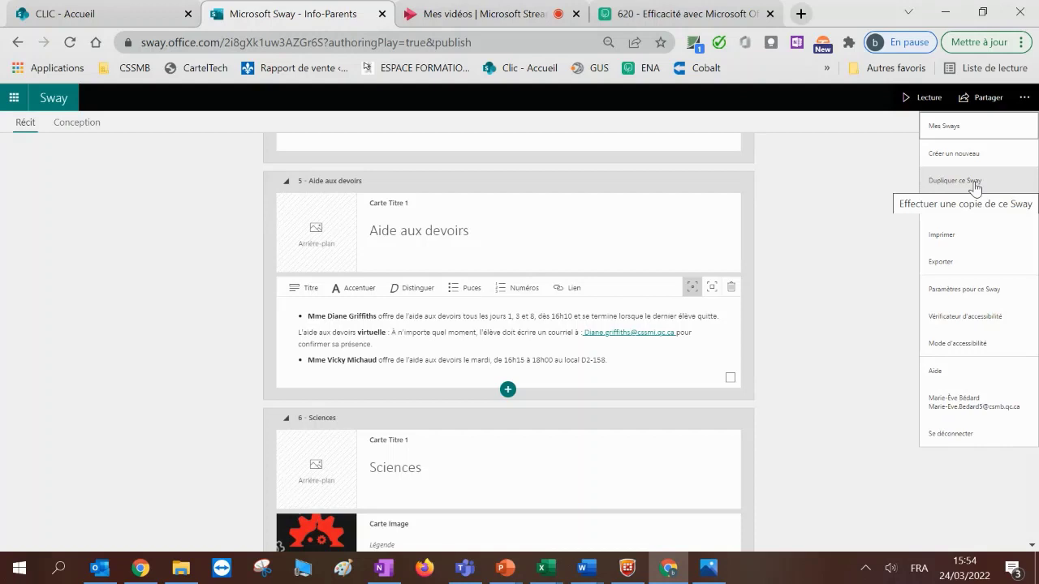
left_click(986, 297)
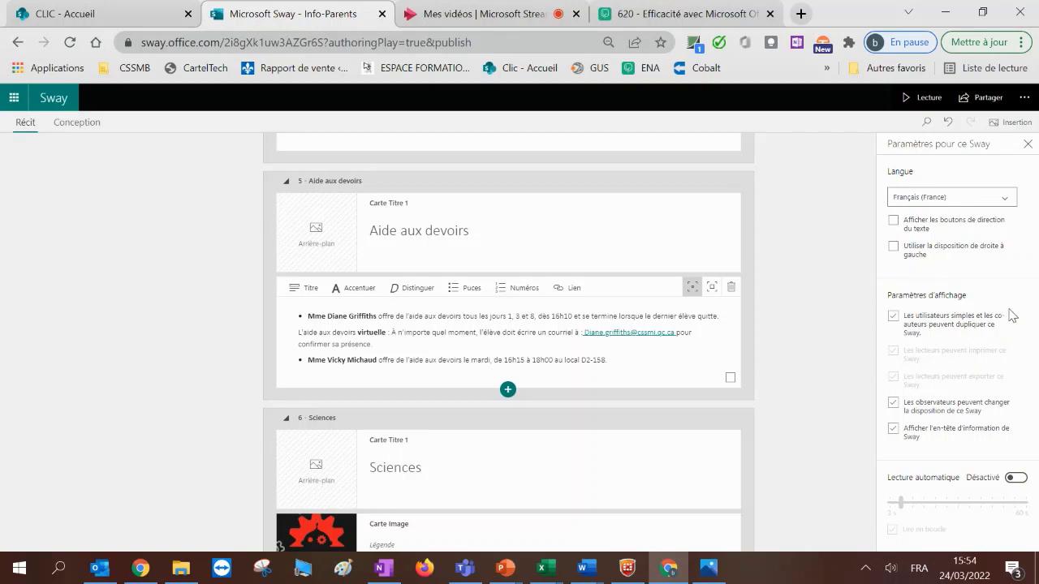
left_click(928, 107)
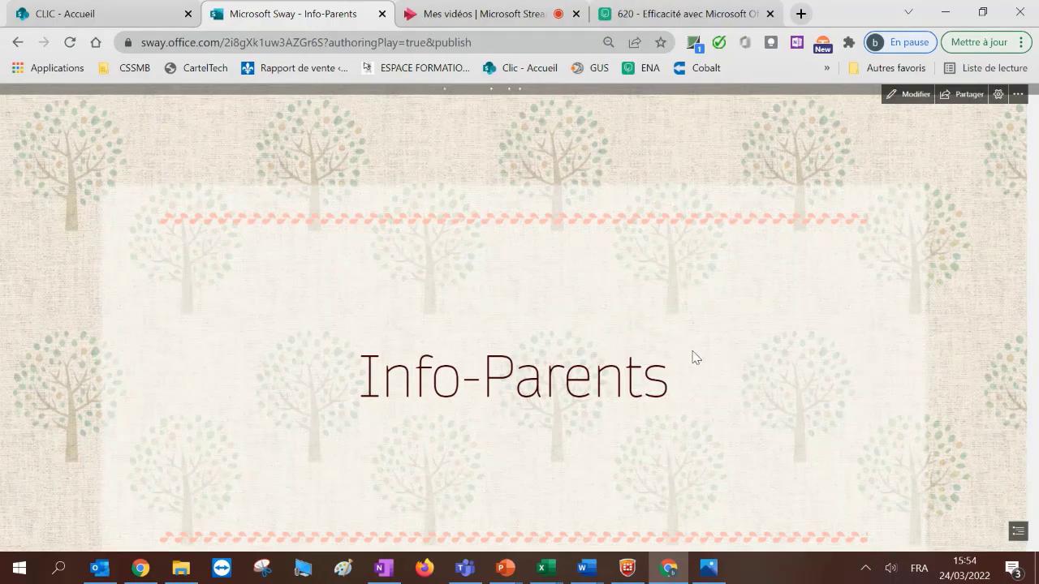
scroll(733, 320, "down", 8)
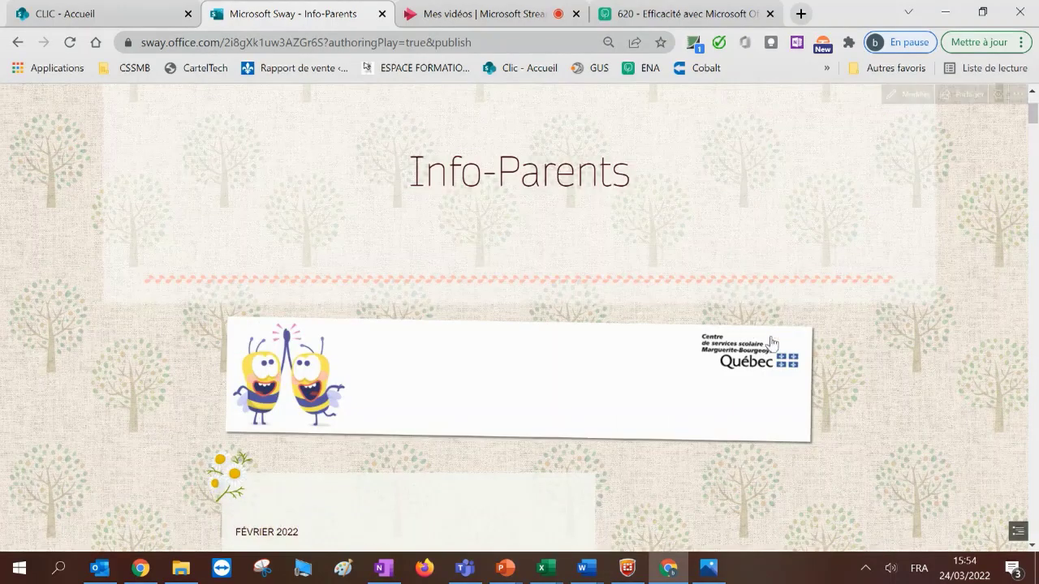
scroll(819, 372, "down", 2)
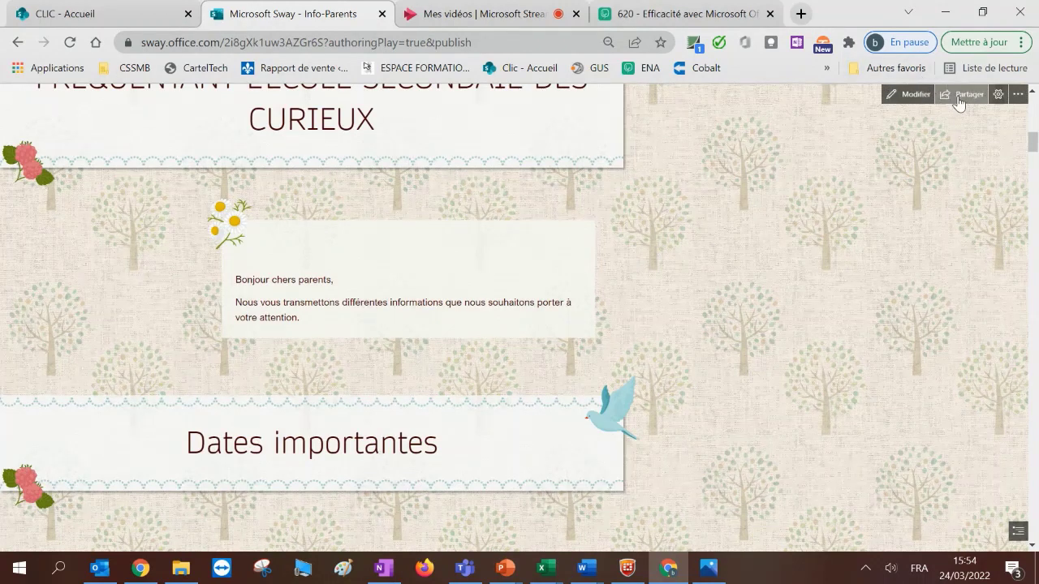
Share the Sway for viewing with "Toute personne disposant d'un lien" and copy its sharing link.
left_click(958, 98)
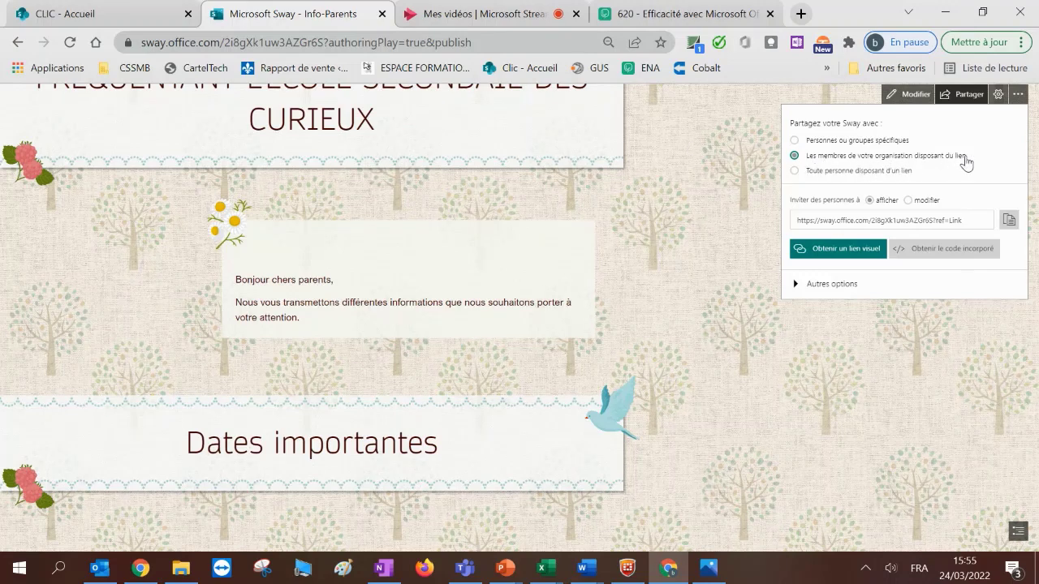
left_click(794, 171)
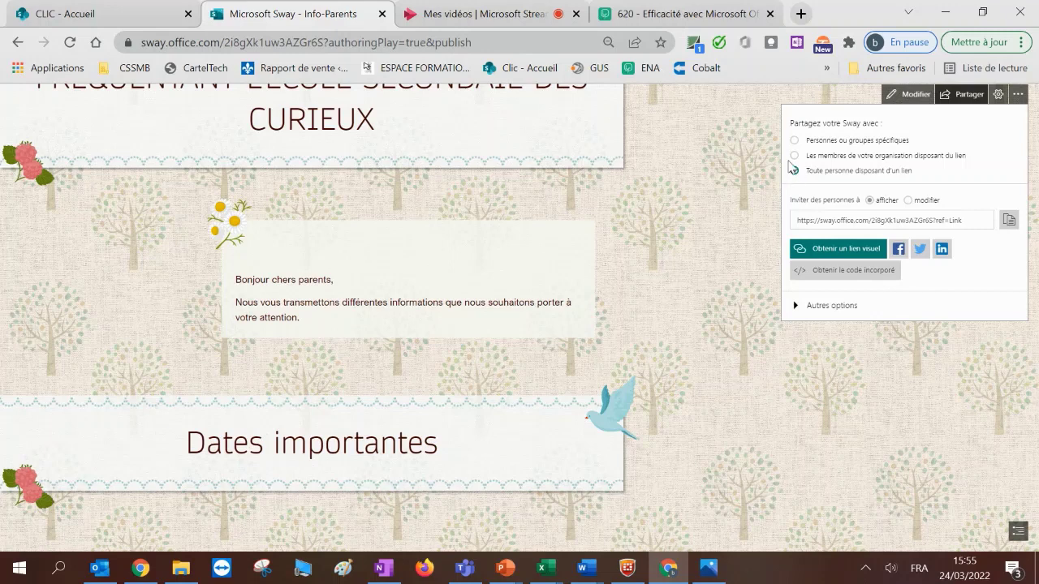
left_click(794, 156)
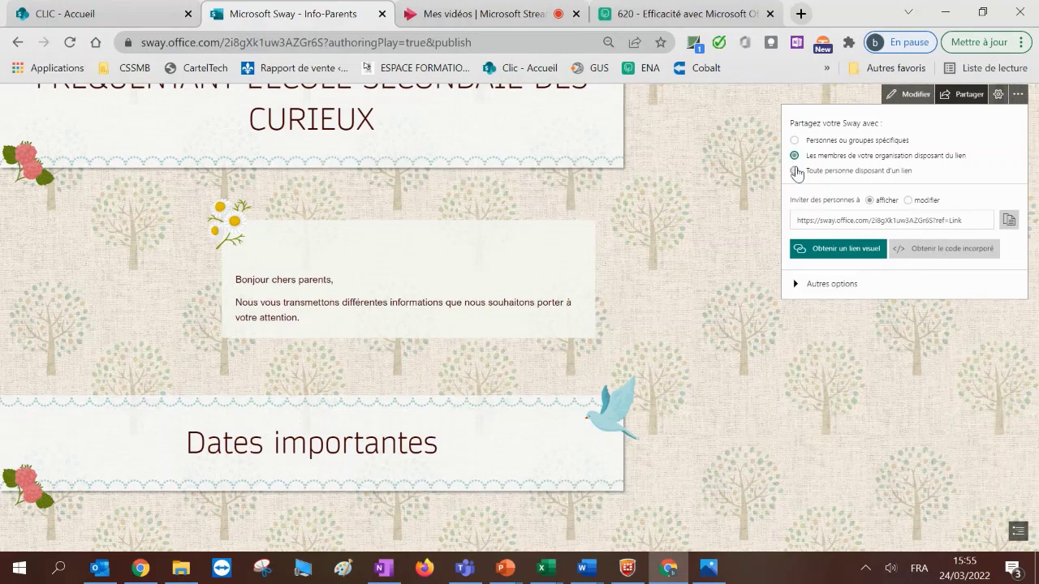
left_click(794, 171)
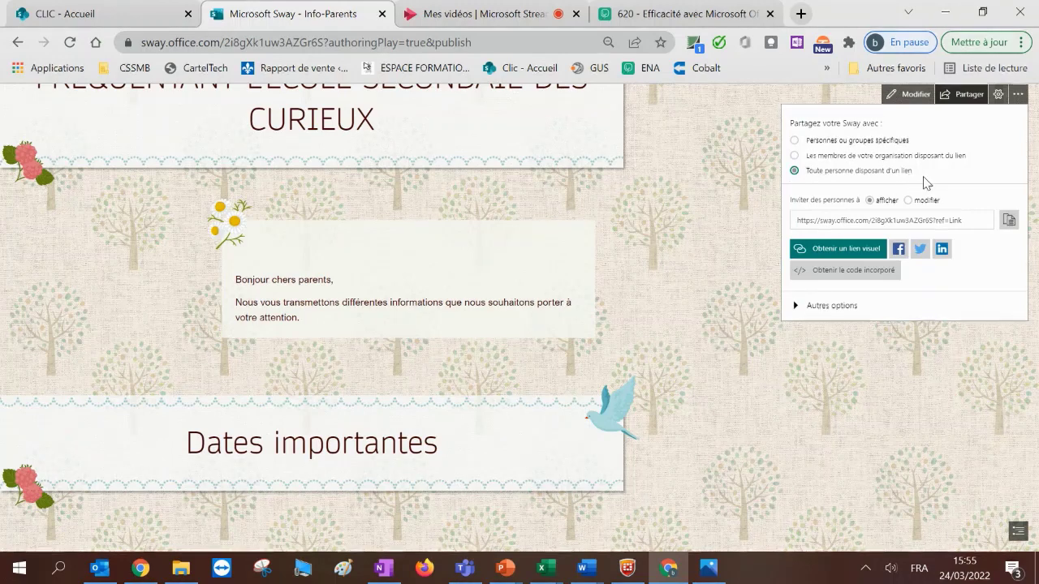
left_click(1009, 221)
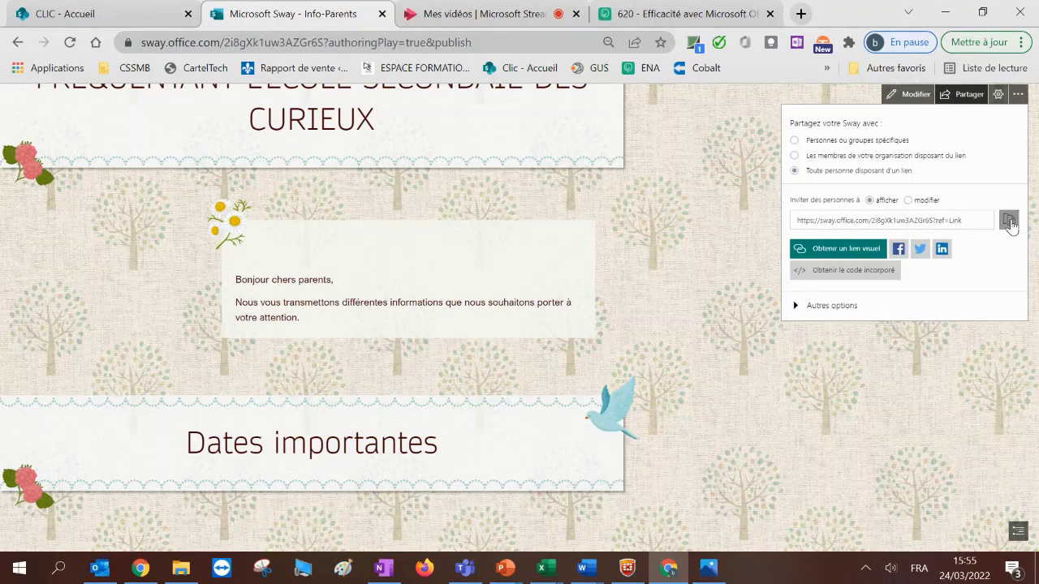